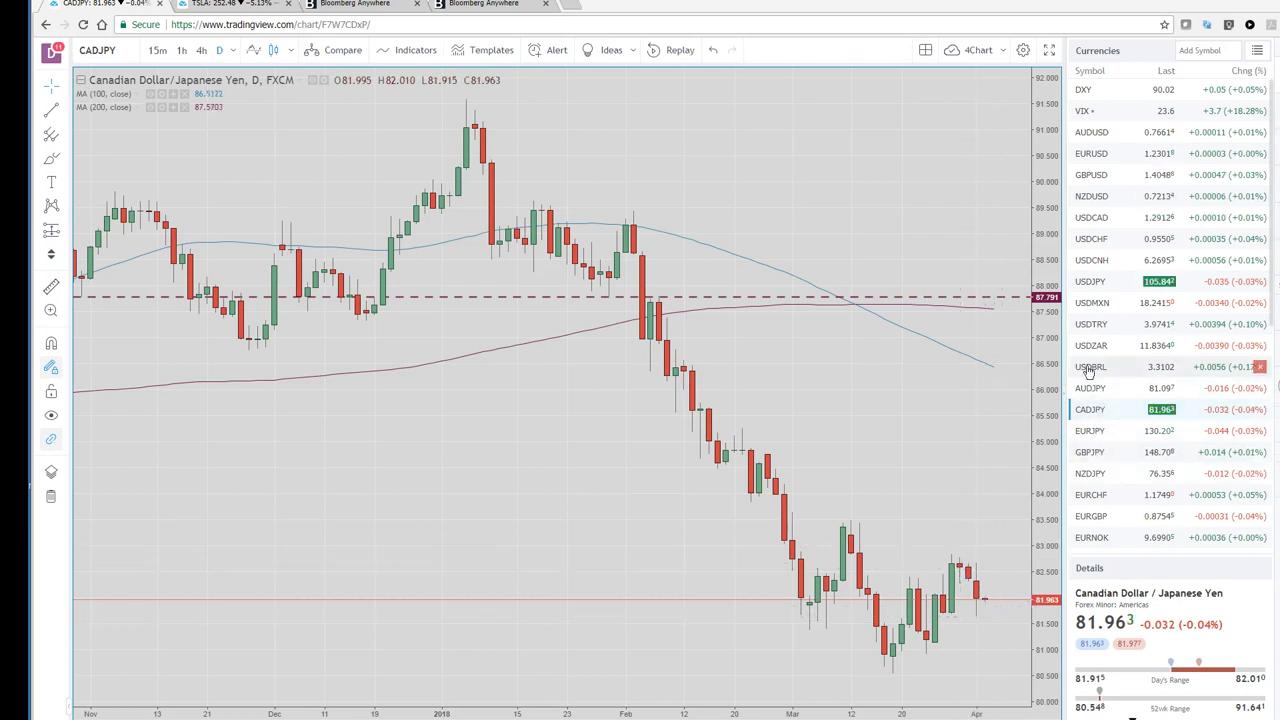
Open the EURJPY daily chart and zoom in on its dashed levels from 129.364 to 133.411
{"action": "left_click", "coordinate": [1088, 431]}
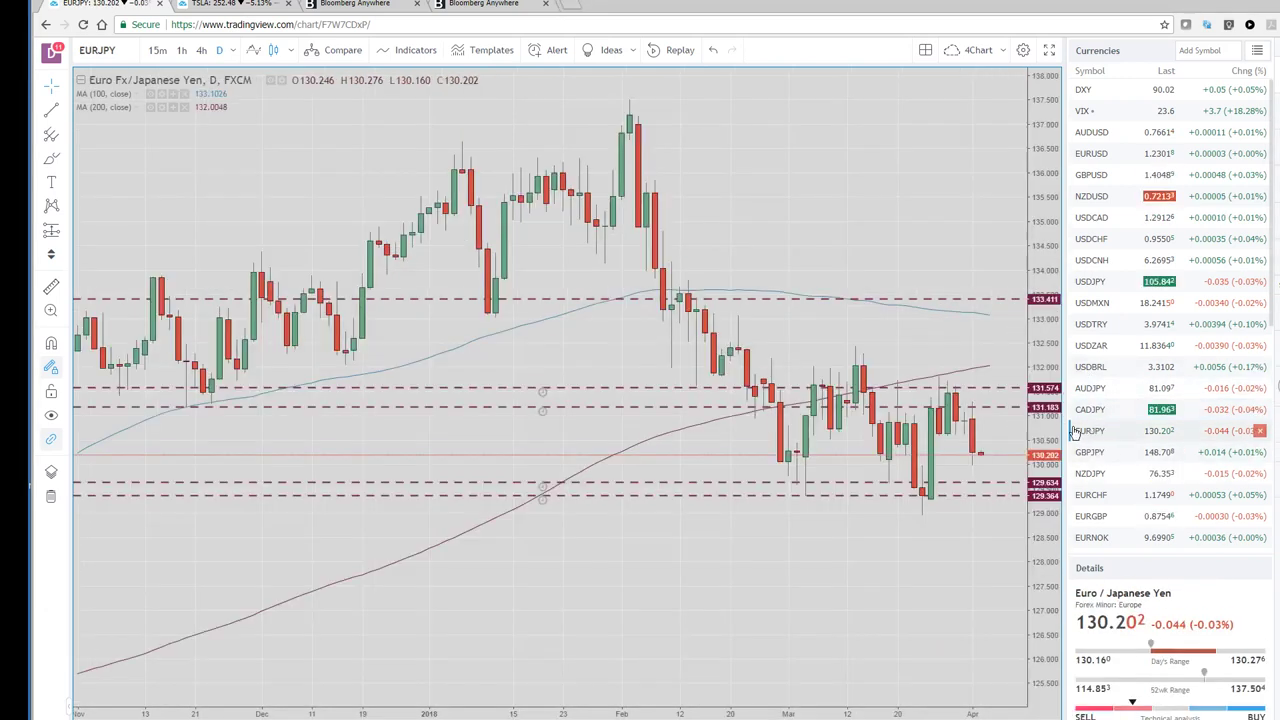
{"action": "scroll", "coordinate": [945, 405], "scroll_direction": "up", "scroll_amount": 2}
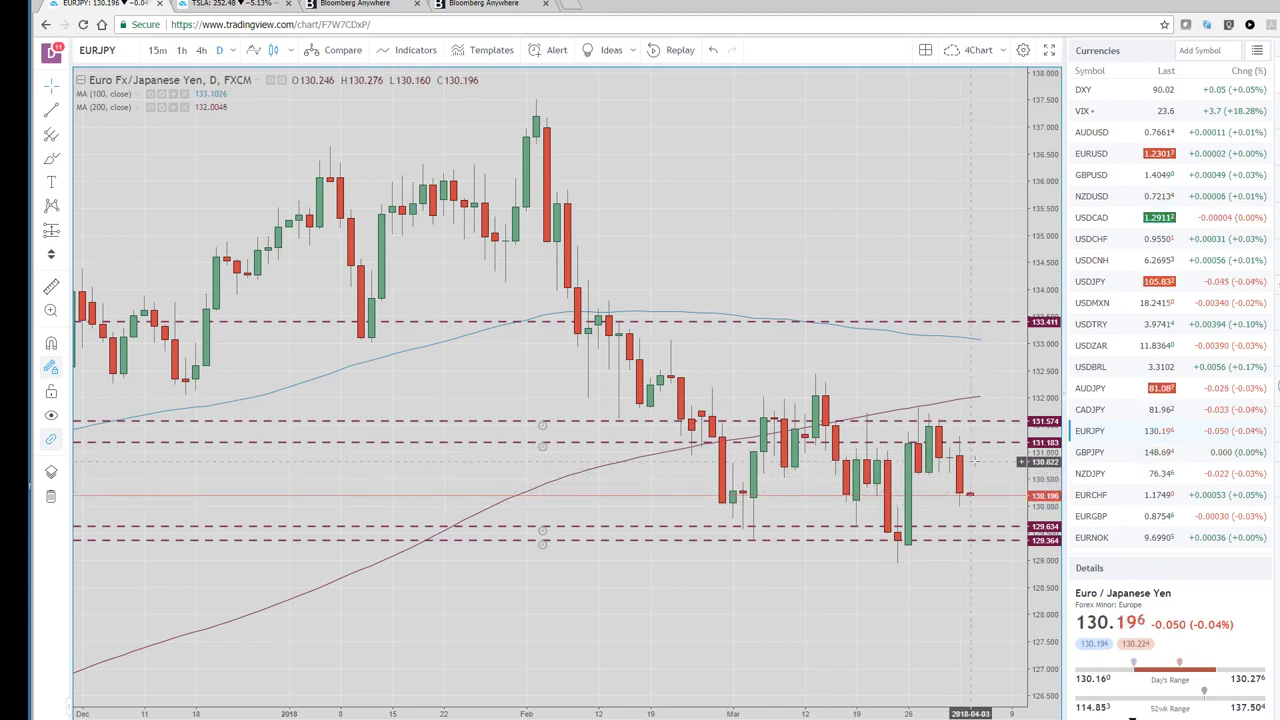
Switch to the GBPJPY daily chart and delete its black rising trend line
{"action": "left_click", "coordinate": [1087, 453]}
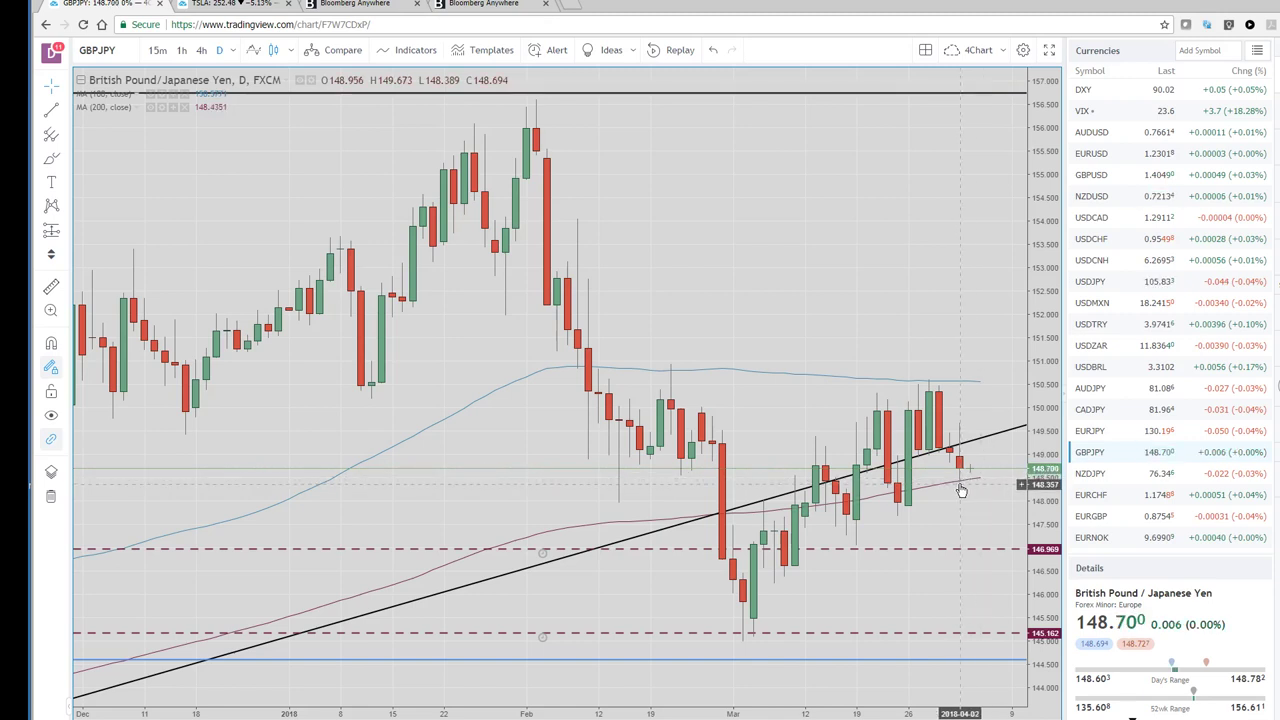
{"action": "left_click", "coordinate": [787, 500]}
{"action": "right_click", "coordinate": [787, 500]}
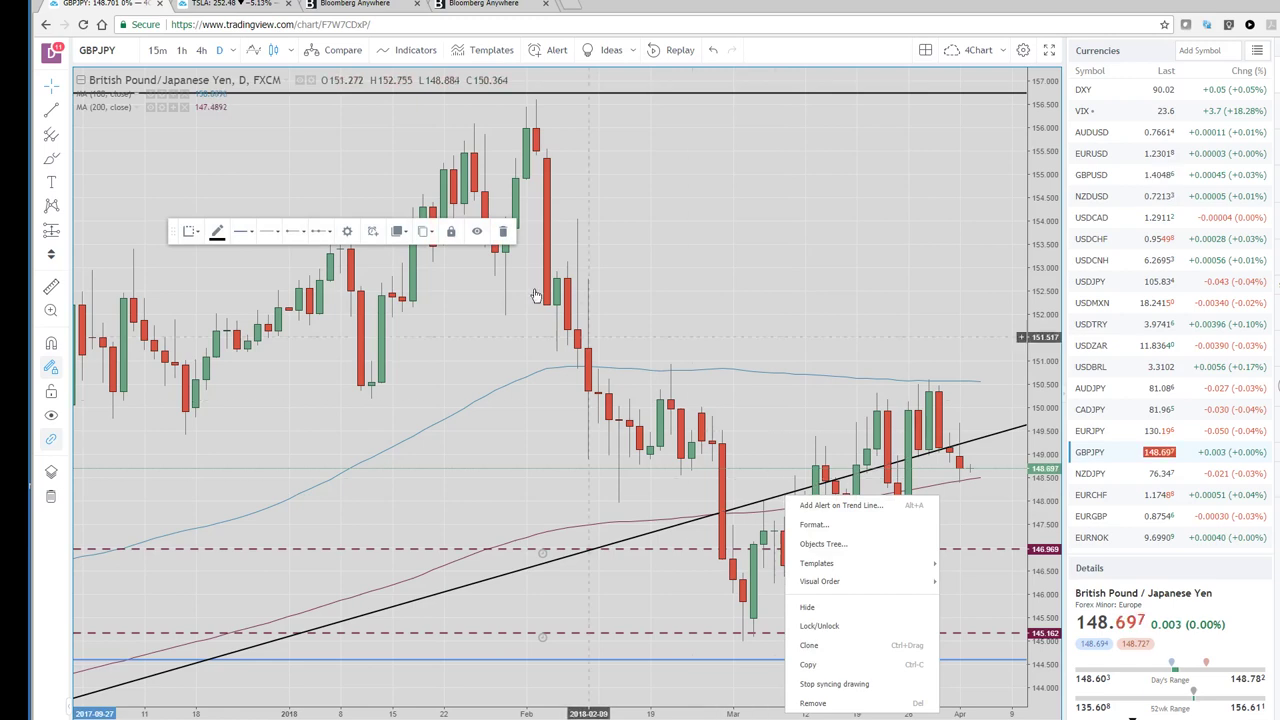
{"action": "left_click", "coordinate": [497, 232]}
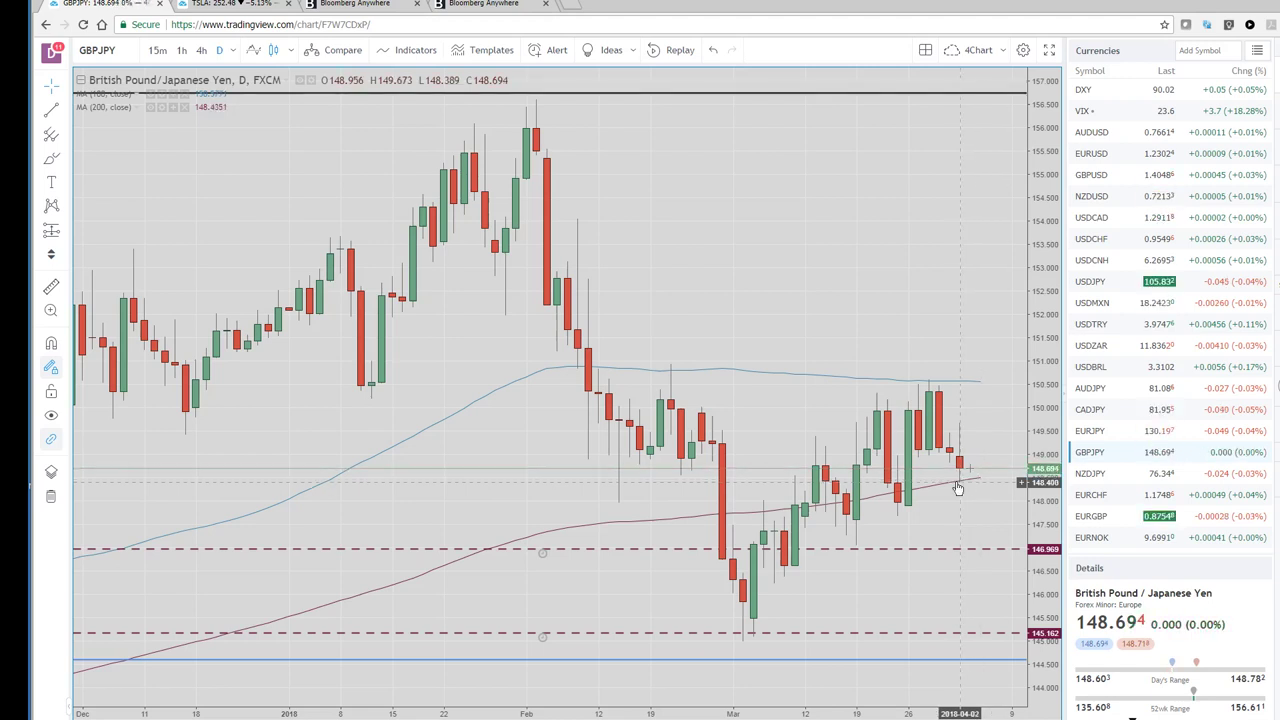
Move through NZDJPY to the USDJPY daily chart and zoom in
{"action": "left_click", "coordinate": [1093, 477]}
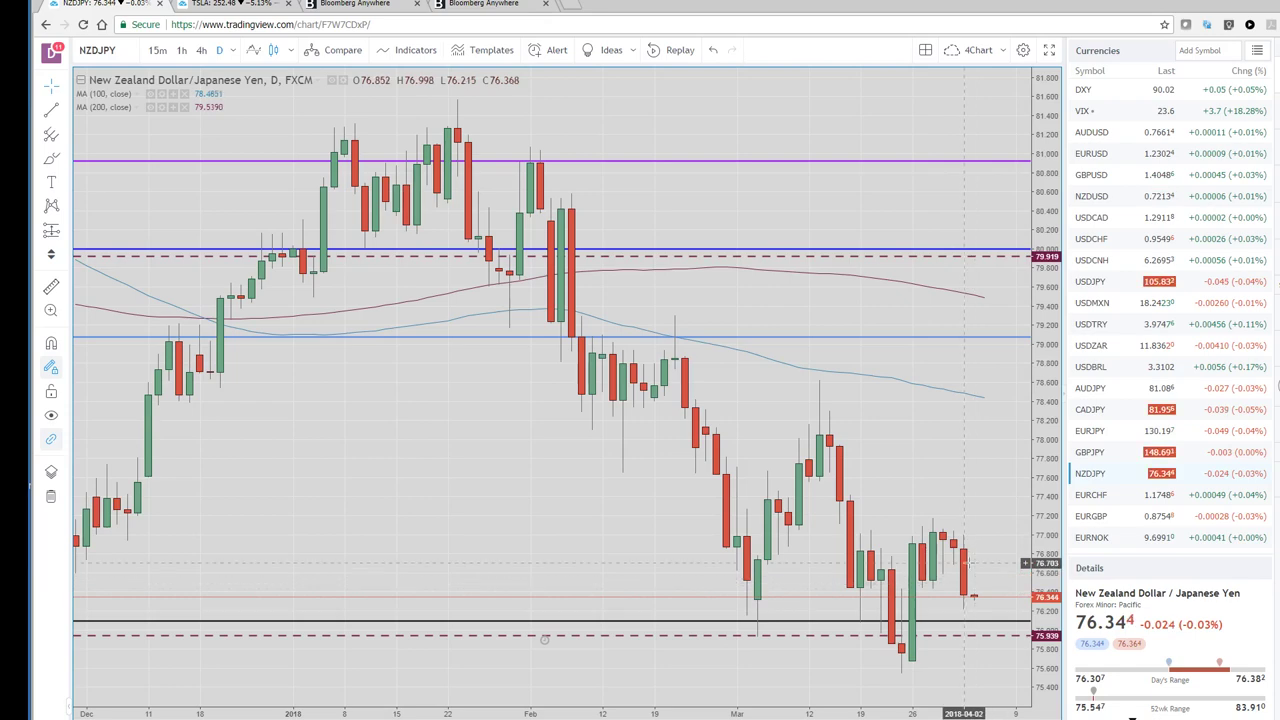
{"action": "left_click", "coordinate": [1091, 284]}
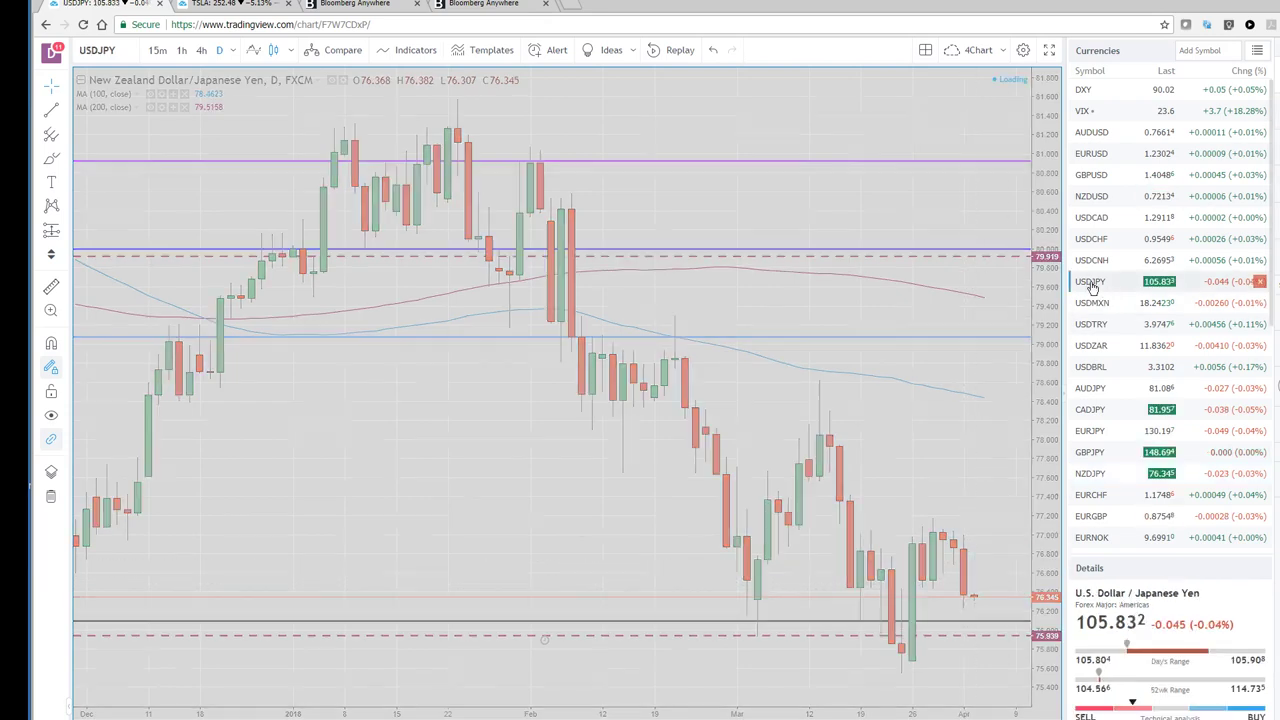
{"action": "scroll", "coordinate": [884, 448], "scroll_direction": "up", "scroll_amount": 1}
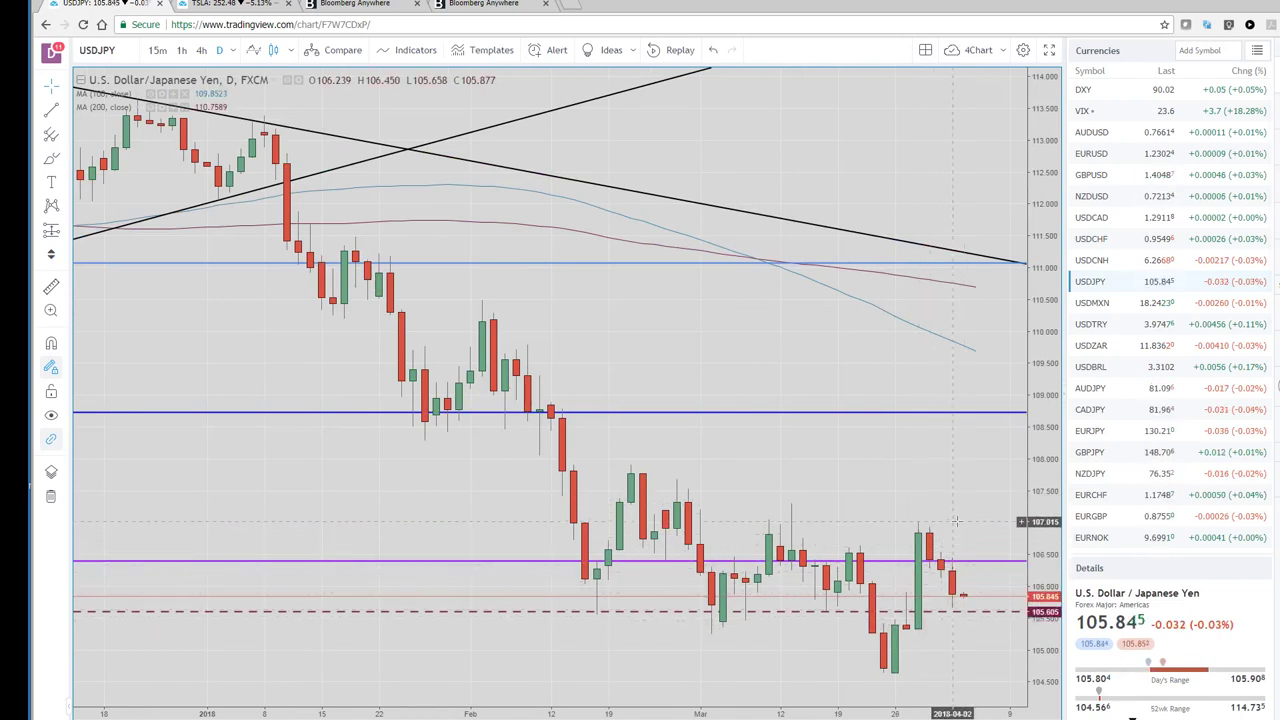
Delete the dashed red horizontal level just below the latest USDJPY price
{"action": "right_click", "coordinate": [958, 612]}
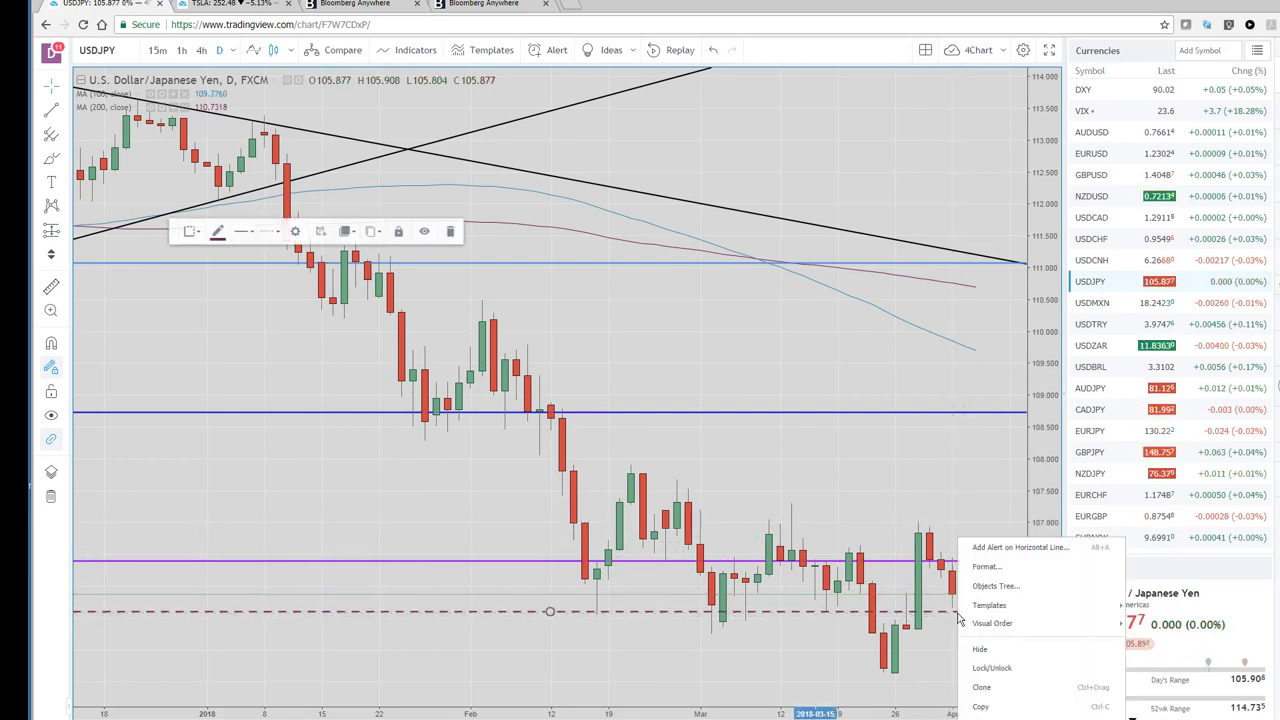
{"action": "left_click", "coordinate": [456, 232]}
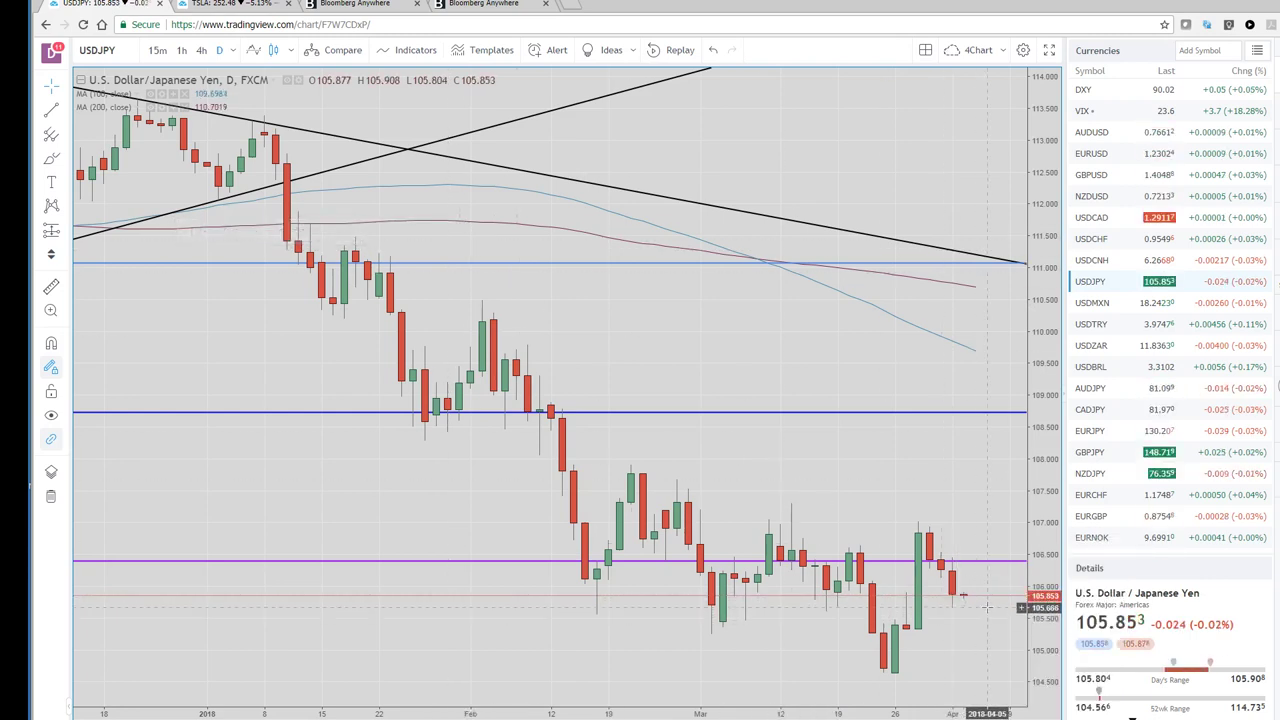
{"action": "scroll", "coordinate": [762, 462], "scroll_direction": "up", "scroll_amount": 2}
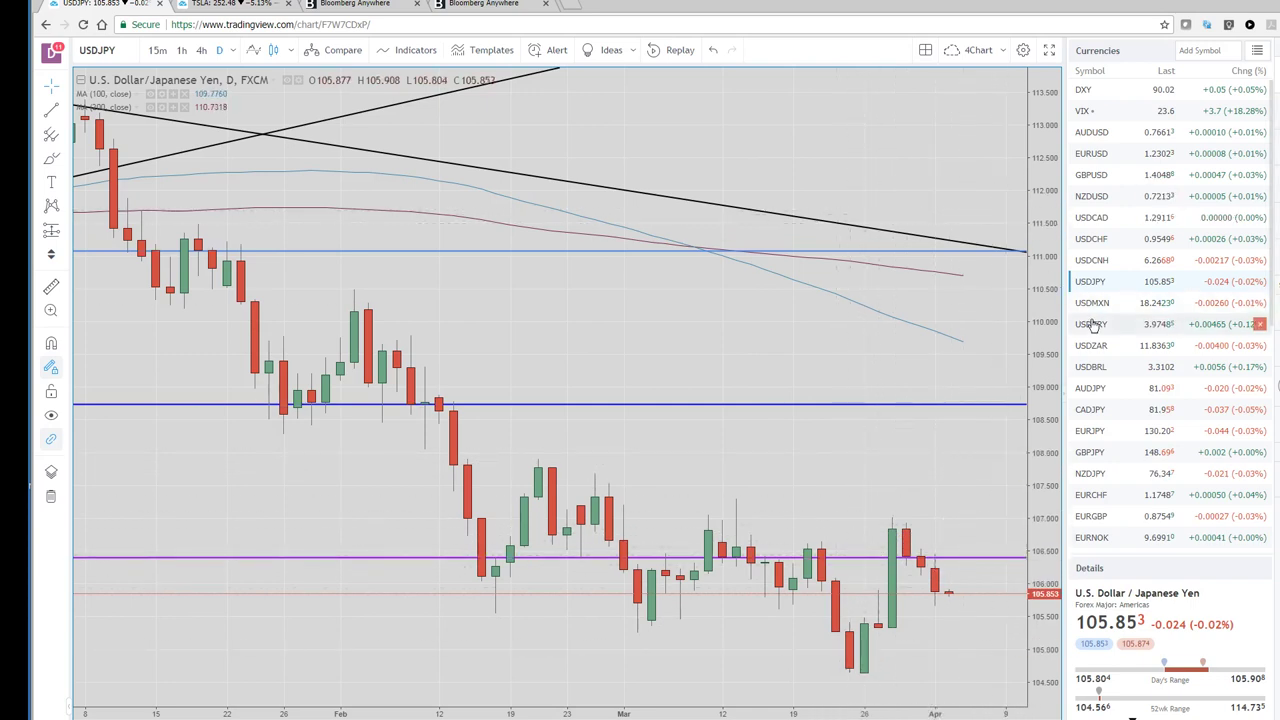
{"action": "scroll", "coordinate": [1108, 334], "scroll_direction": "down", "scroll_amount": 1}
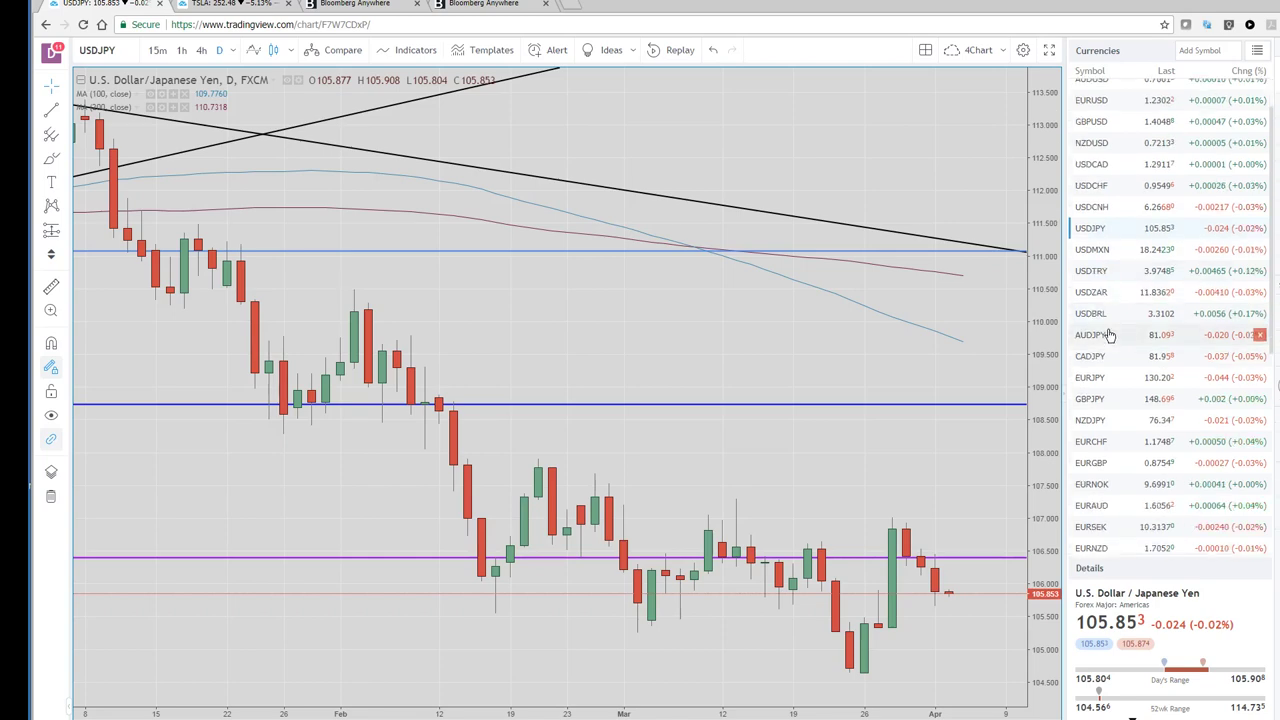
{"action": "scroll", "coordinate": [1108, 334], "scroll_direction": "up", "scroll_amount": 1}
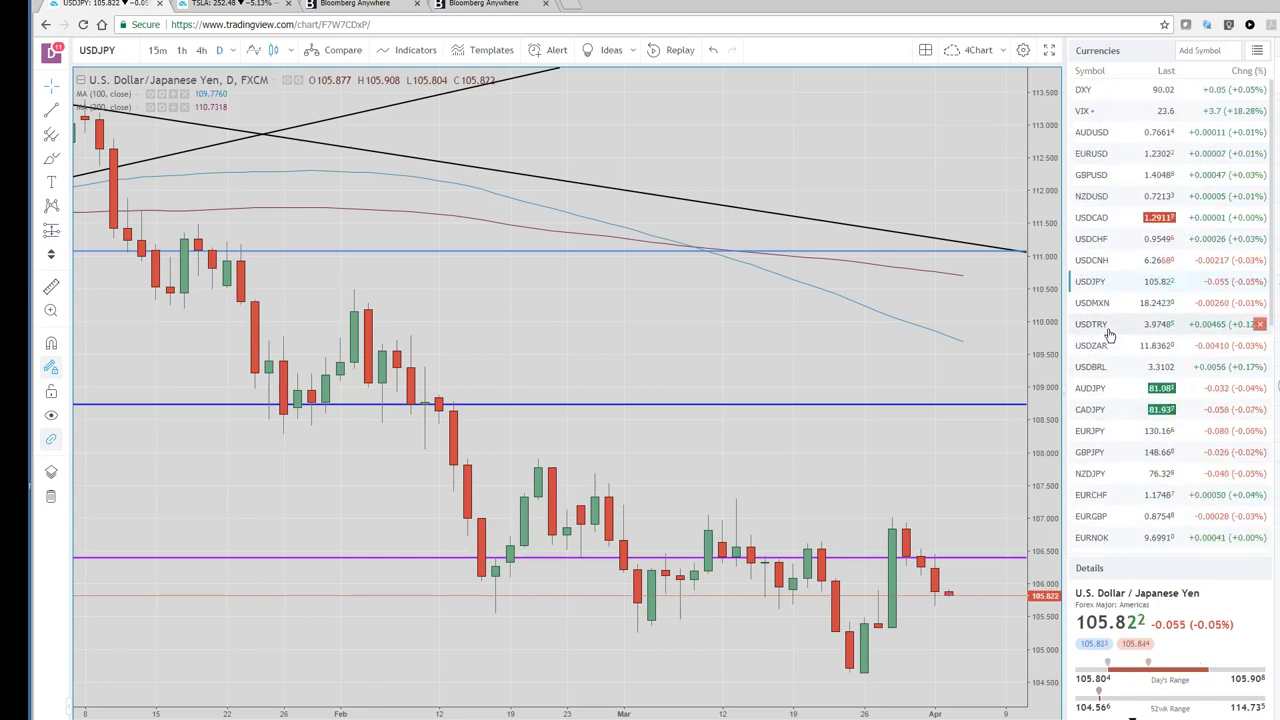
Show EURUSD zoomed in on the 4h timeframe, with its 1.22395–1.24770 Fibonacci retracement
{"action": "left_click", "coordinate": [1095, 154]}
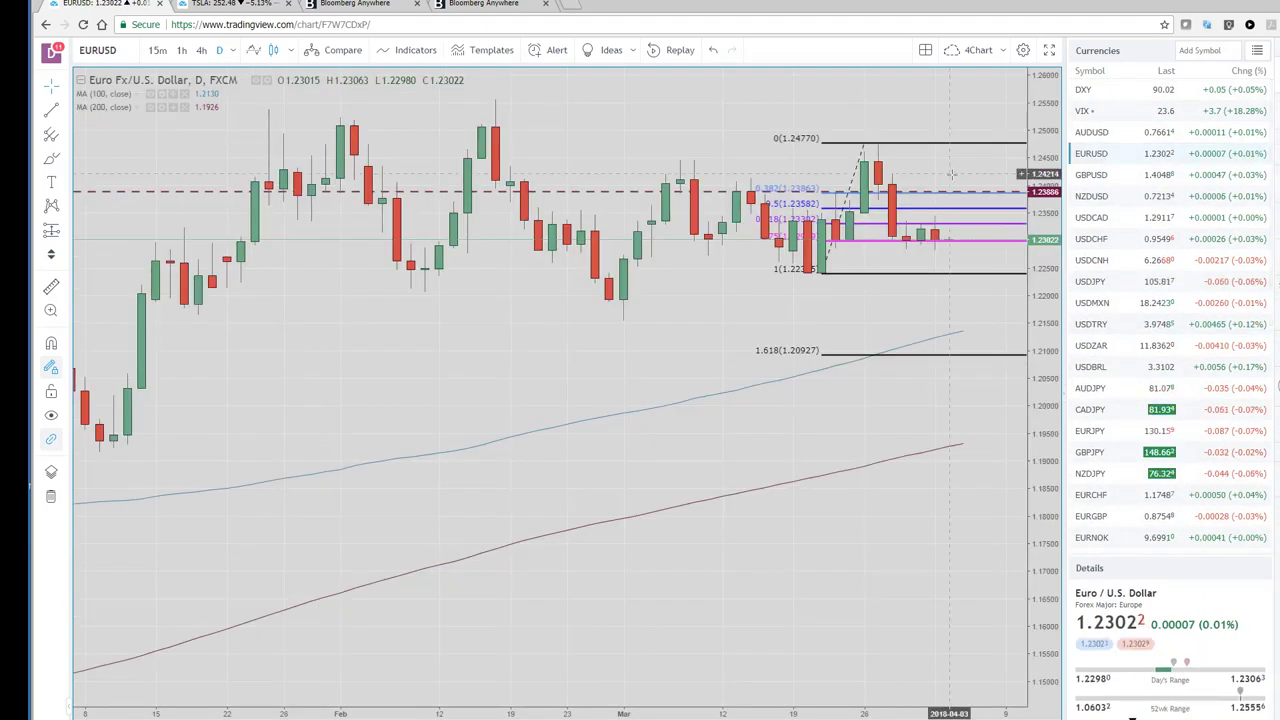
{"action": "scroll", "coordinate": [952, 174], "scroll_direction": "up", "scroll_amount": 2}
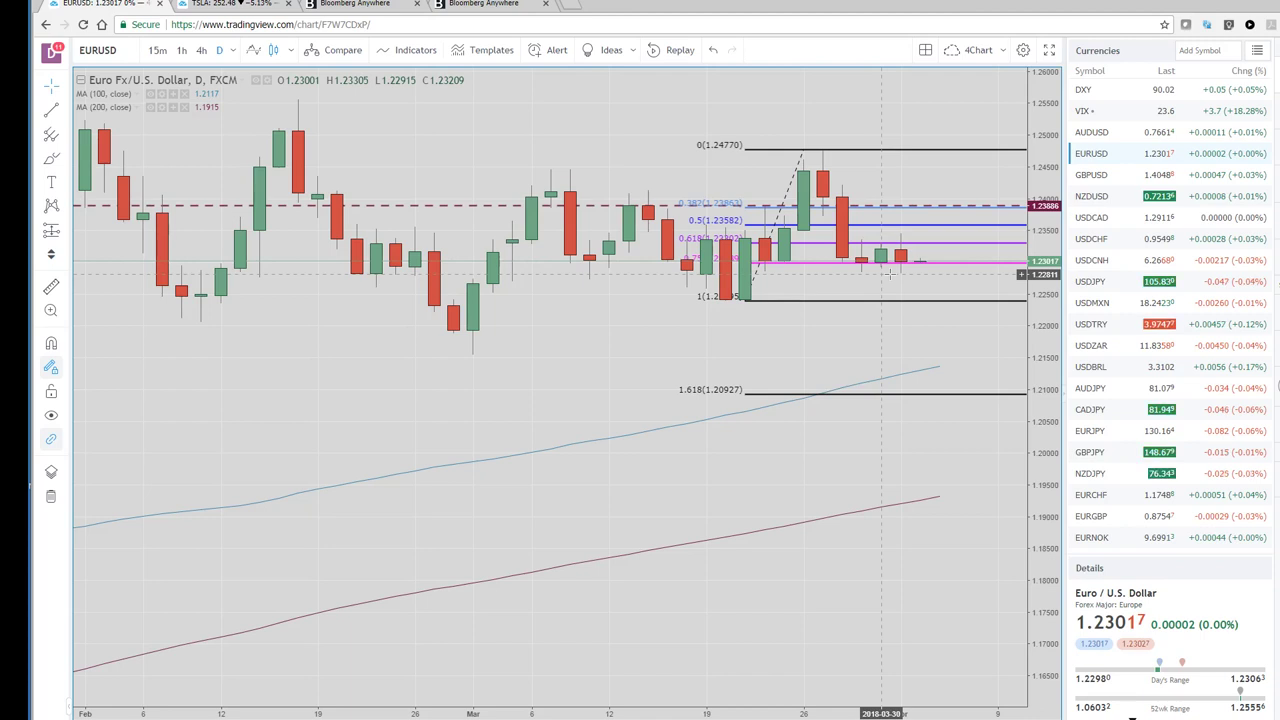
{"action": "scroll", "coordinate": [888, 270], "scroll_direction": "up", "scroll_amount": 1}
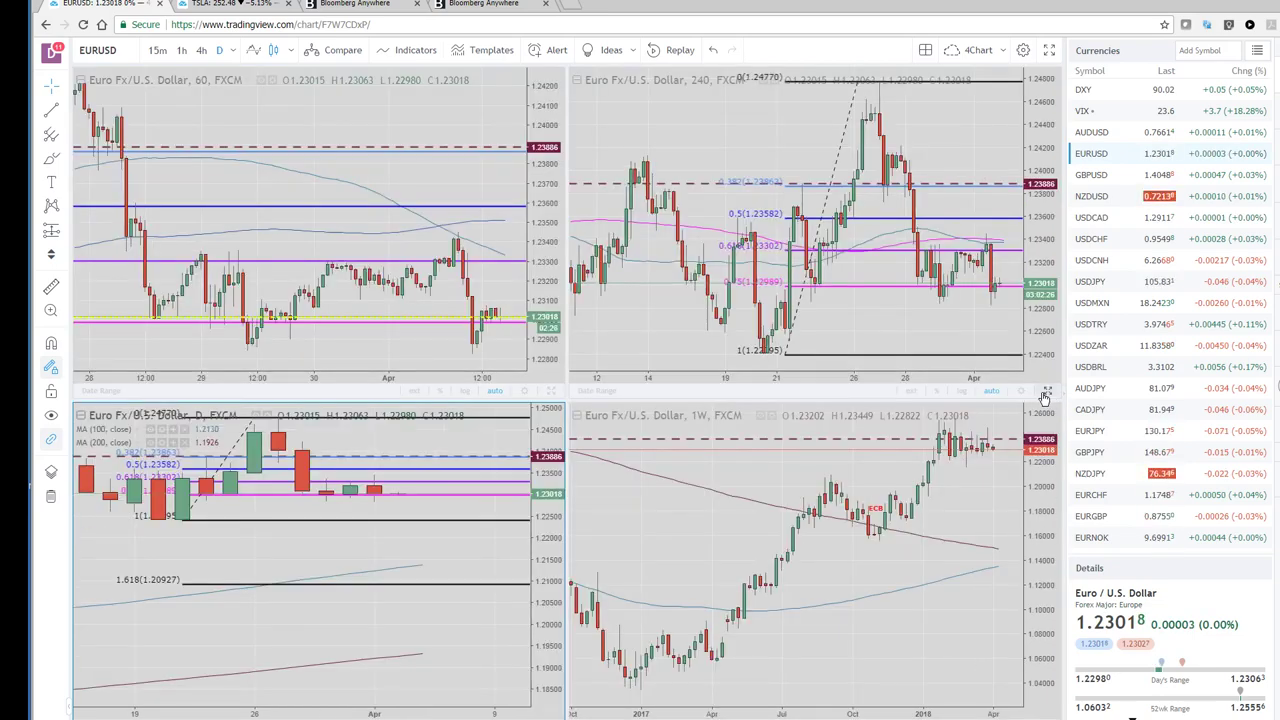
{"action": "left_click", "coordinate": [1045, 396]}
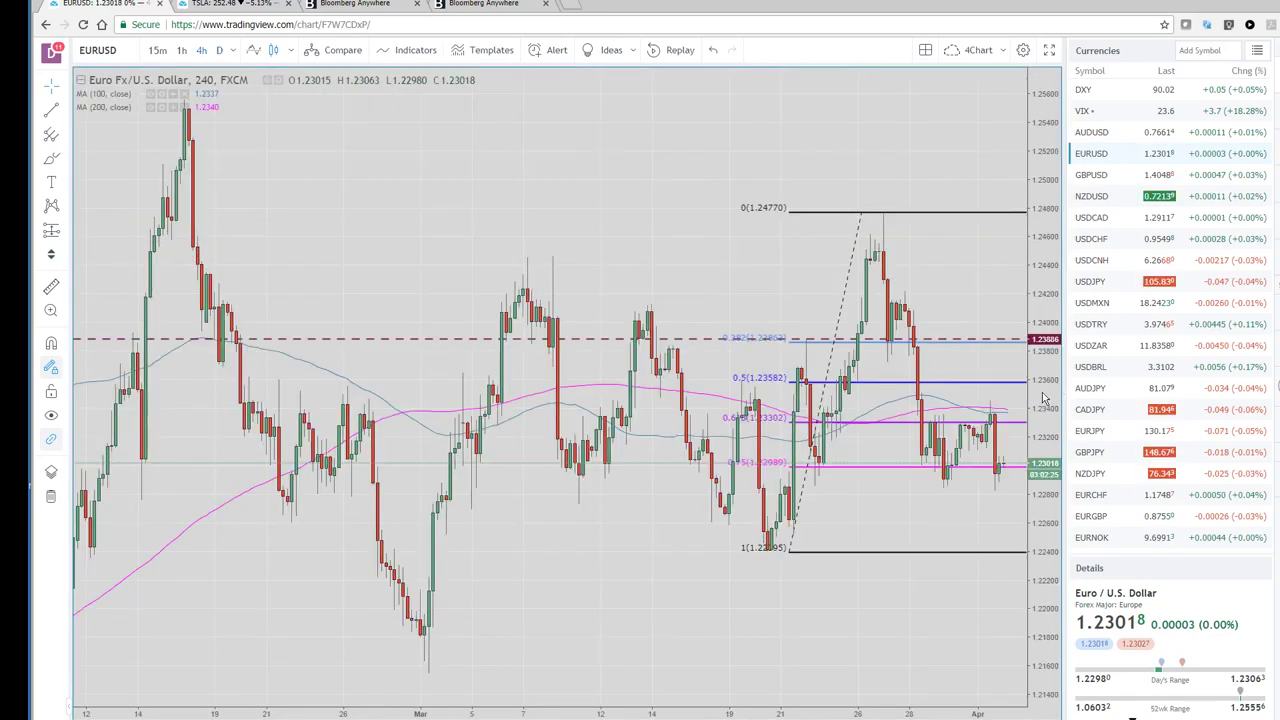
{"action": "scroll", "coordinate": [675, 152], "scroll_direction": "up", "scroll_amount": 4}
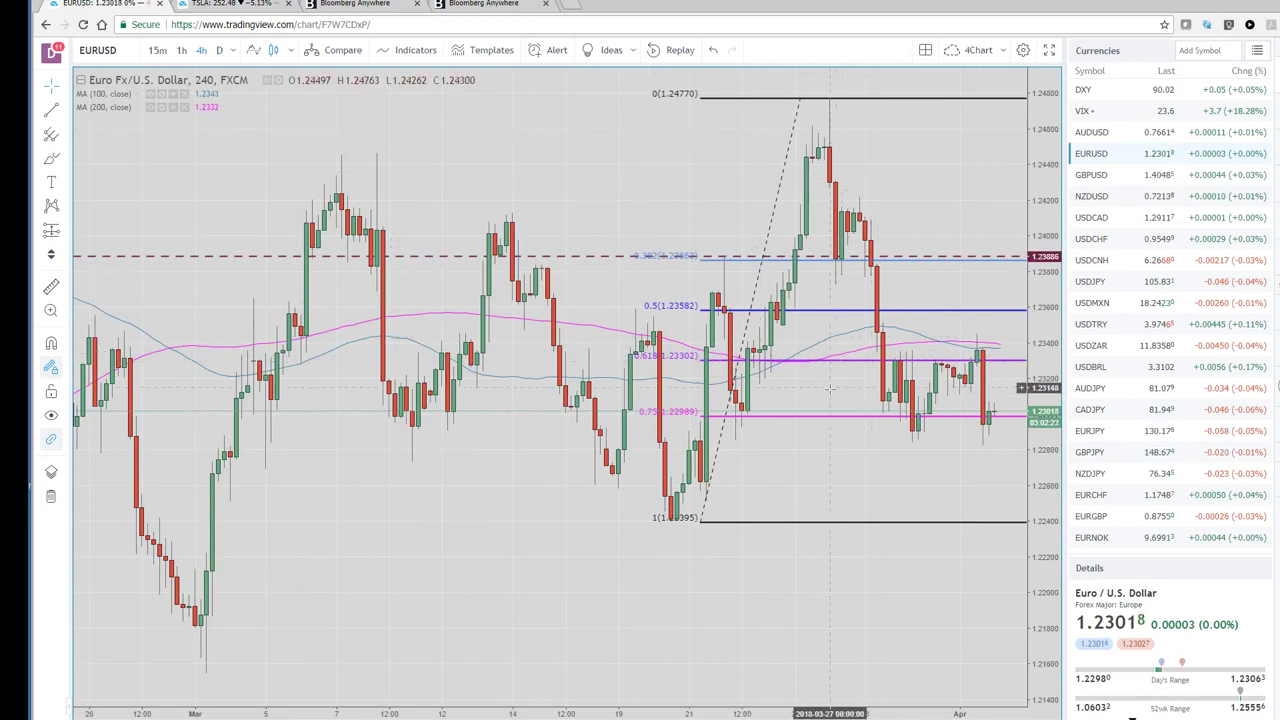
Place a horizontal level at 1.22820 and delete the old dashed level at 1.23886
{"action": "left_click", "coordinate": [850, 447]}
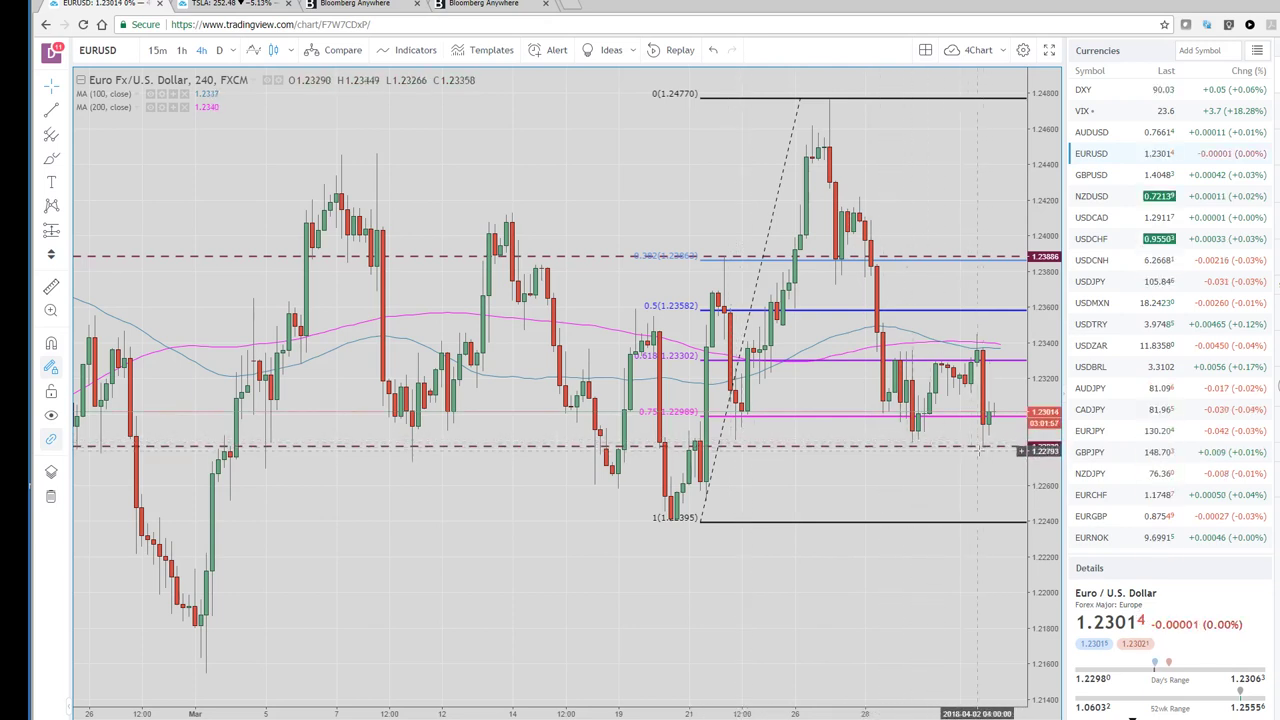
{"action": "right_click", "coordinate": [919, 263]}
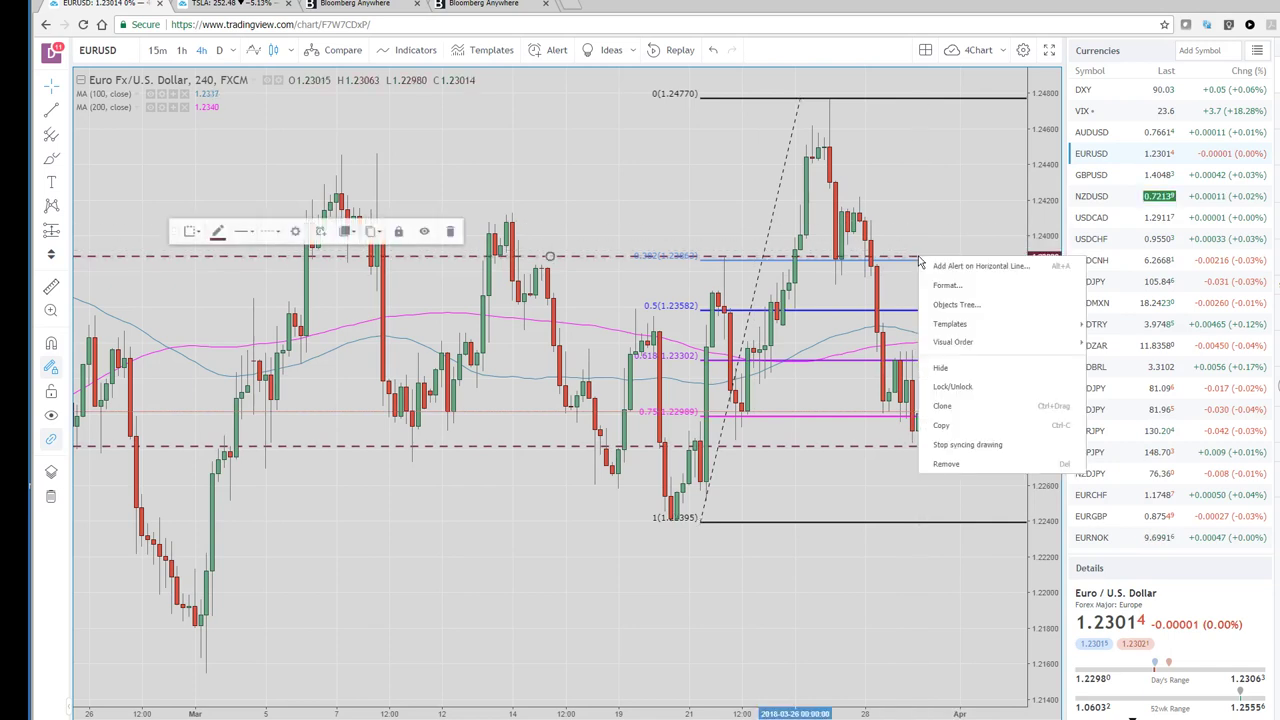
{"action": "left_click", "coordinate": [454, 232]}
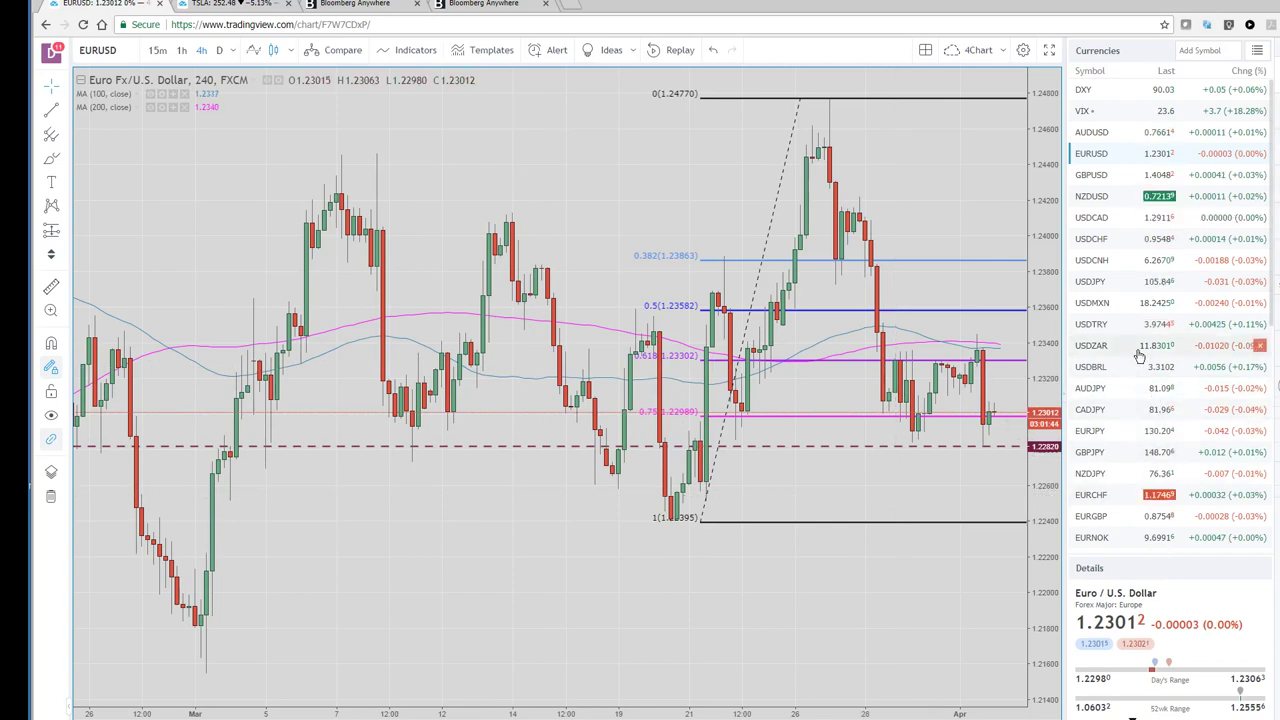
On EURJPY 4h, draw a Fib Retracement from 128.958 to 131.823, giving 0.5 at 130.391
{"action": "left_click", "coordinate": [1092, 431]}
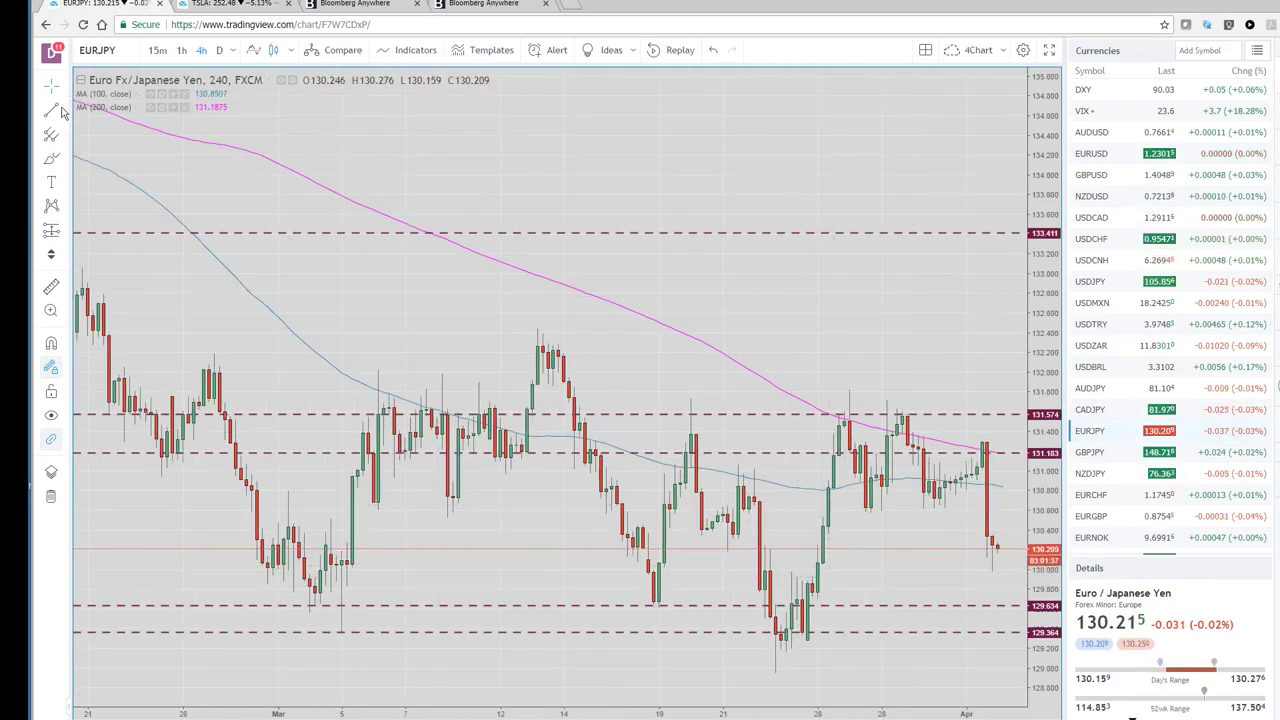
{"action": "left_click", "coordinate": [64, 137]}
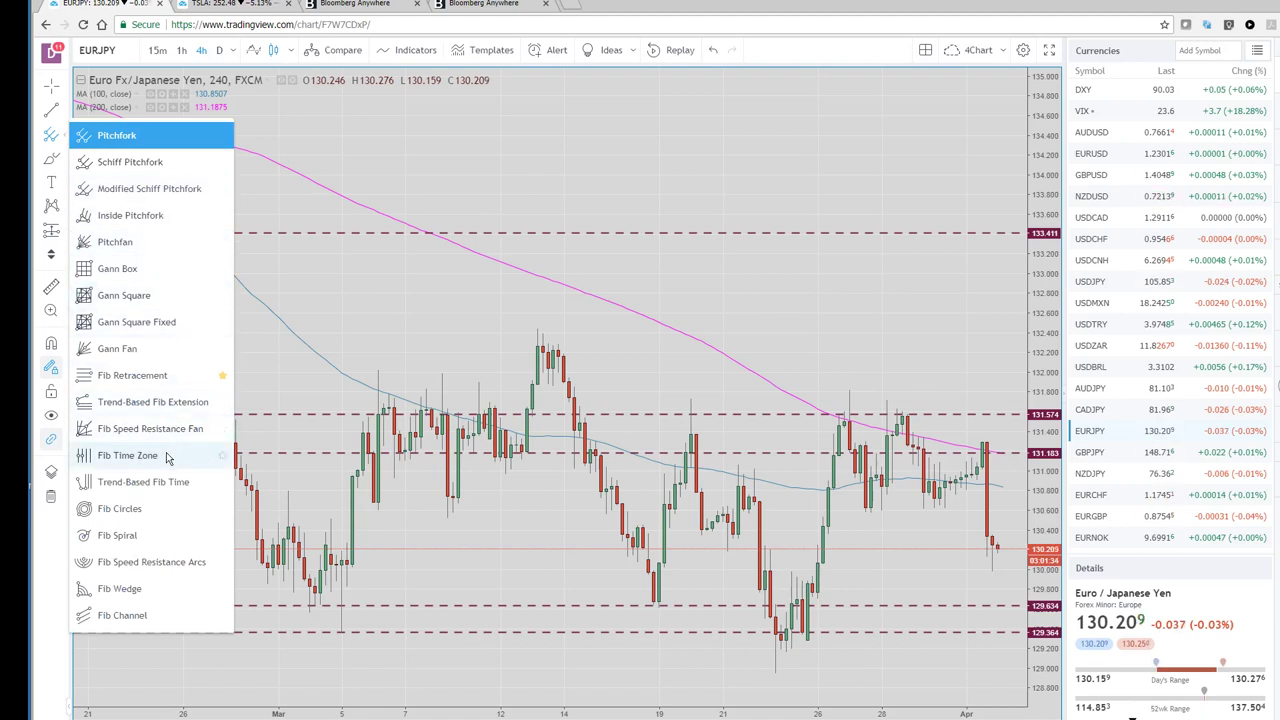
{"action": "left_click", "coordinate": [166, 375]}
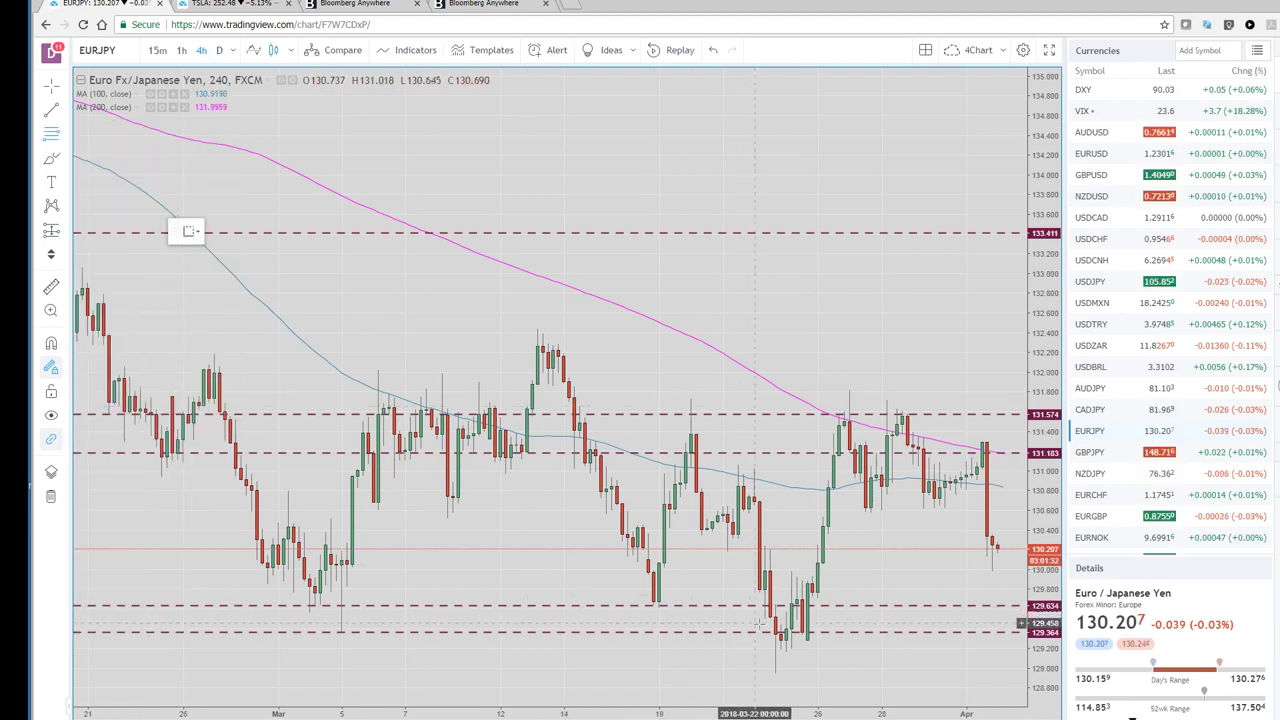
{"action": "left_click", "coordinate": [776, 670]}
{"action": "left_click", "coordinate": [958, 389]}
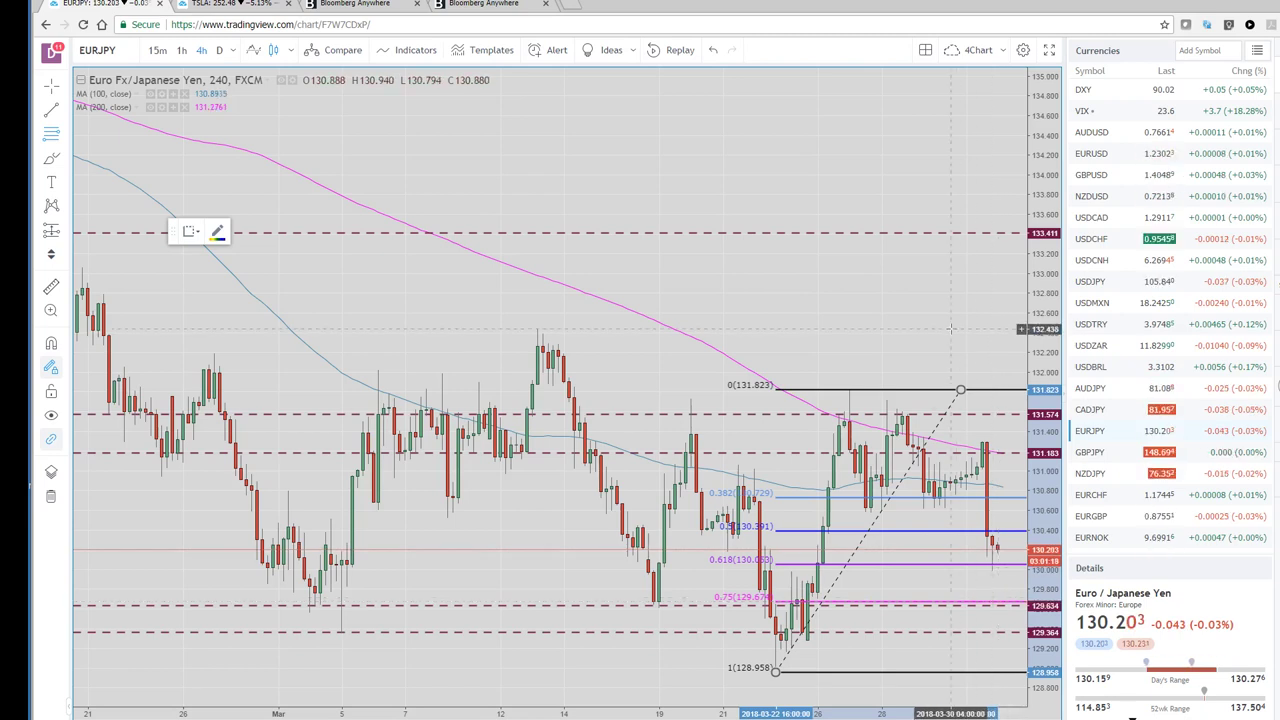
Switch the watchlist to Macro and open the ES1! E-mini futures chart
{"action": "left_click", "coordinate": [1257, 50]}
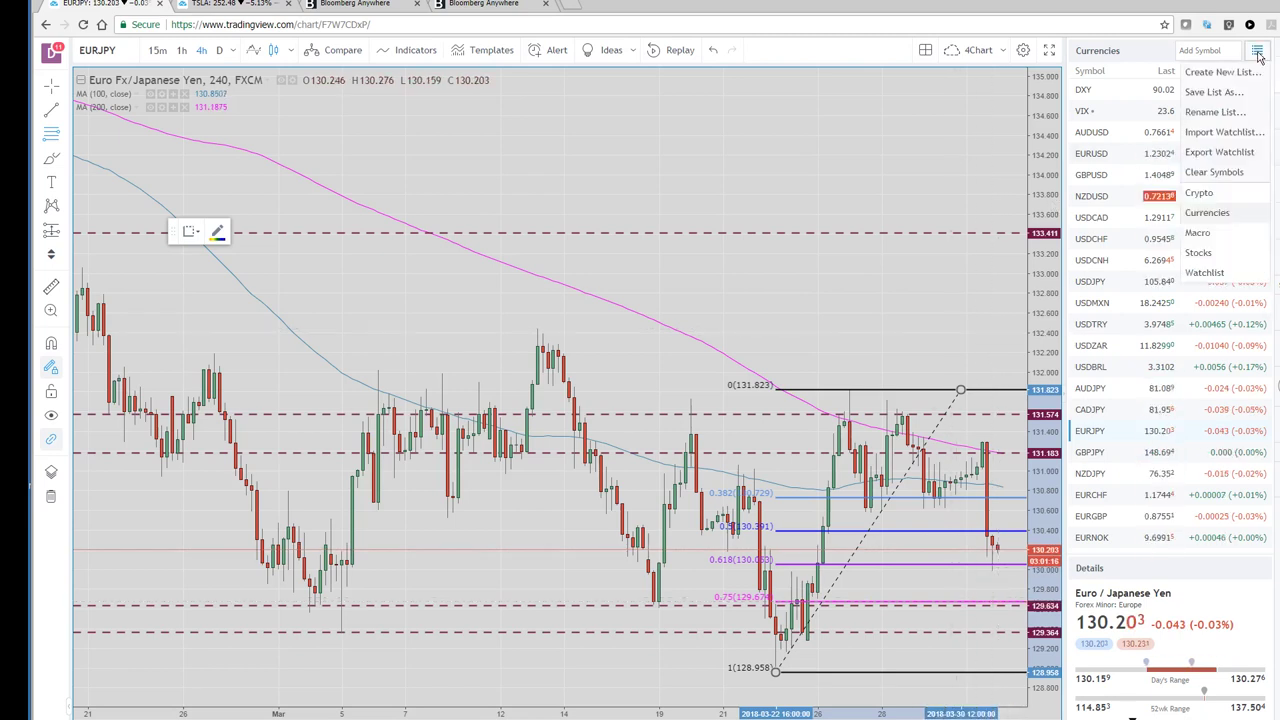
{"action": "left_click", "coordinate": [1198, 232]}
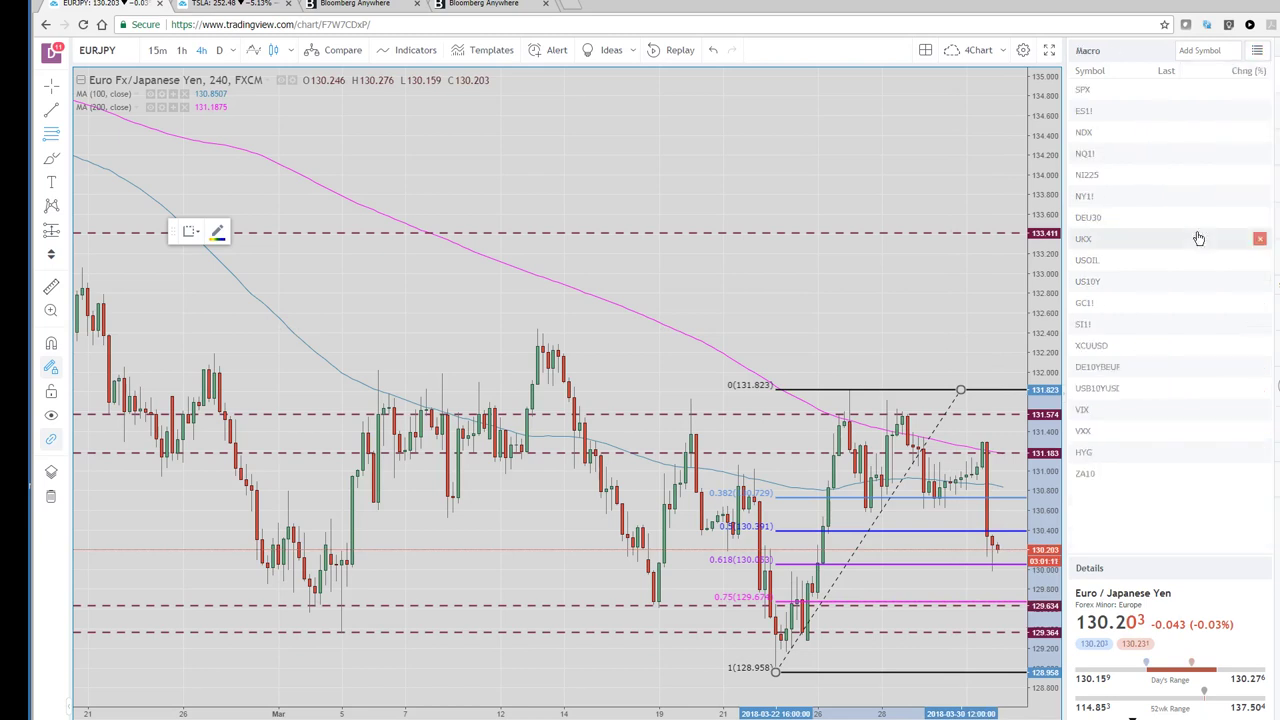
{"action": "left_click", "coordinate": [1084, 111]}
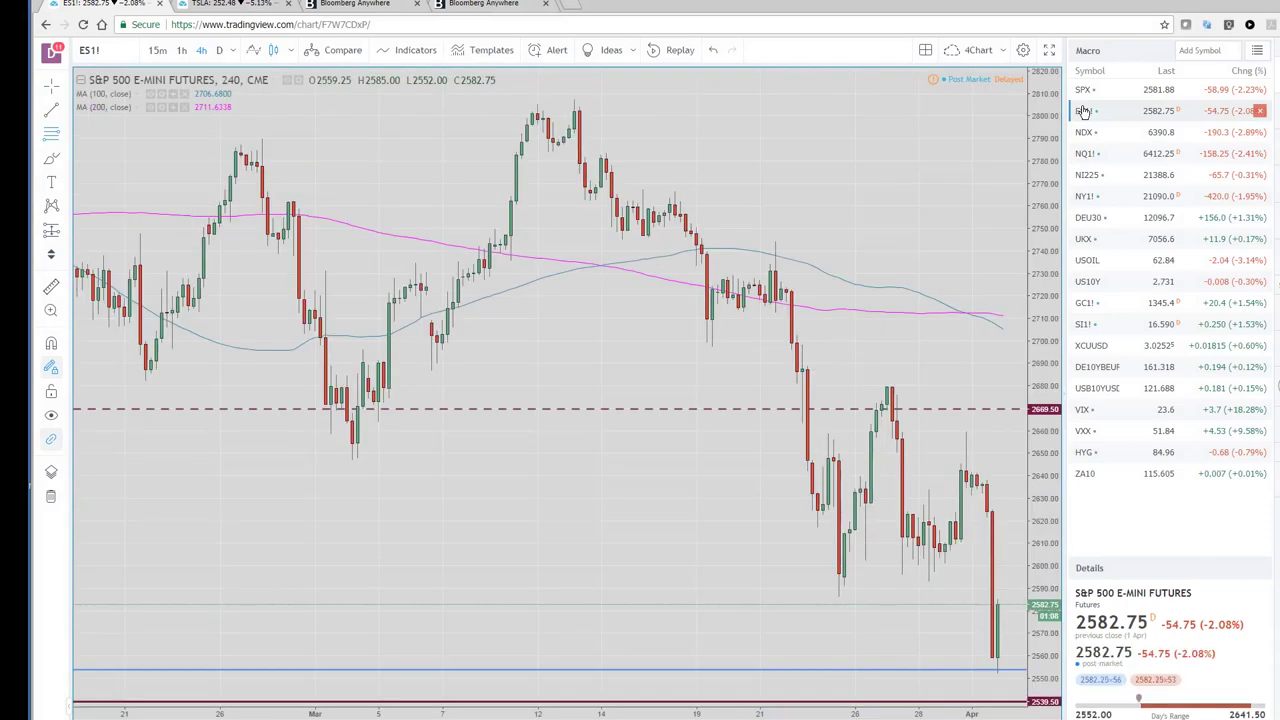
Maximize the ES1! daily pane with Alt+Enter and zoom out to the 2028.50–2878.50 retracement
{"action": "key", "text": "alt+Return"}
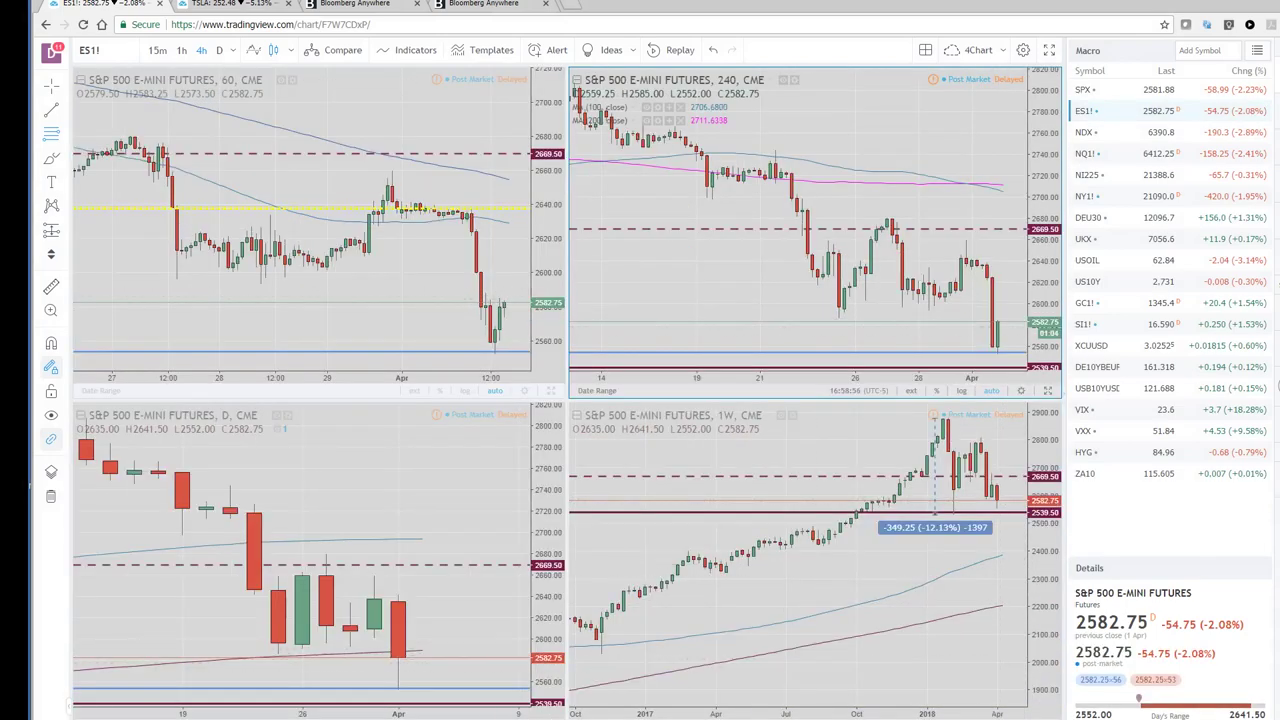
{"action": "key", "text": "alt+Return"}
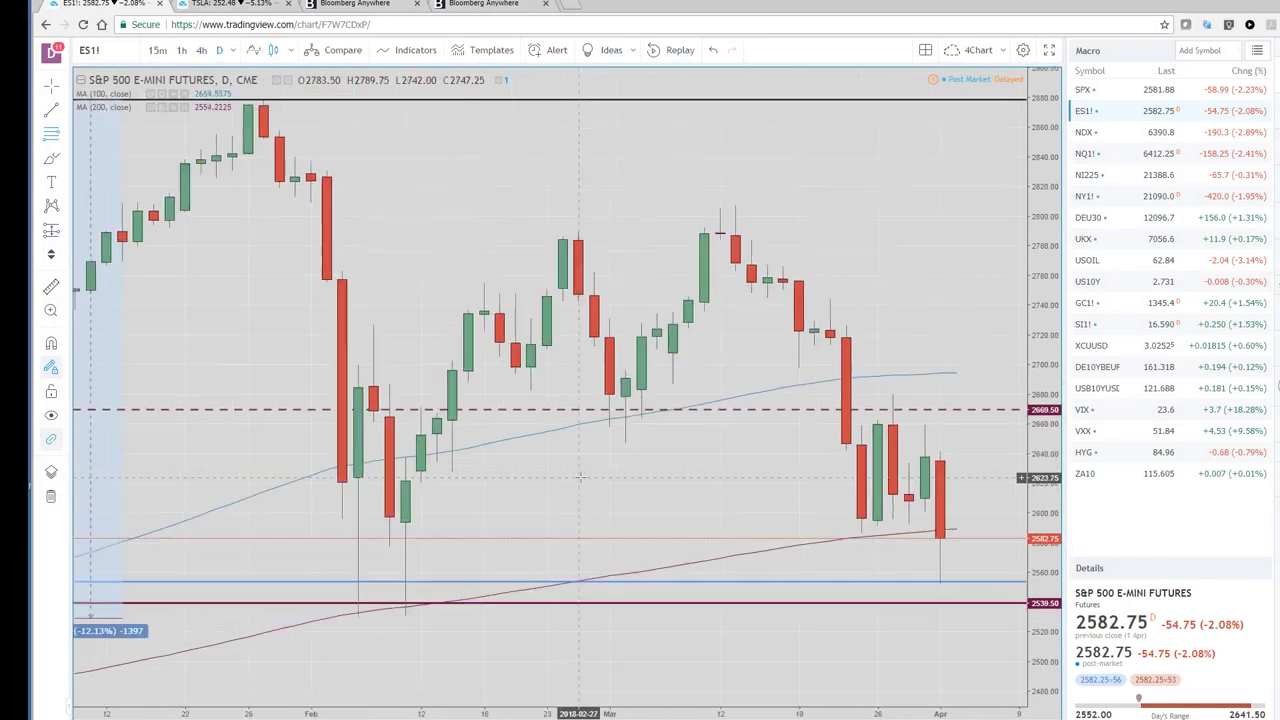
{"action": "scroll", "coordinate": [580, 477], "scroll_direction": "down", "scroll_amount": 4}
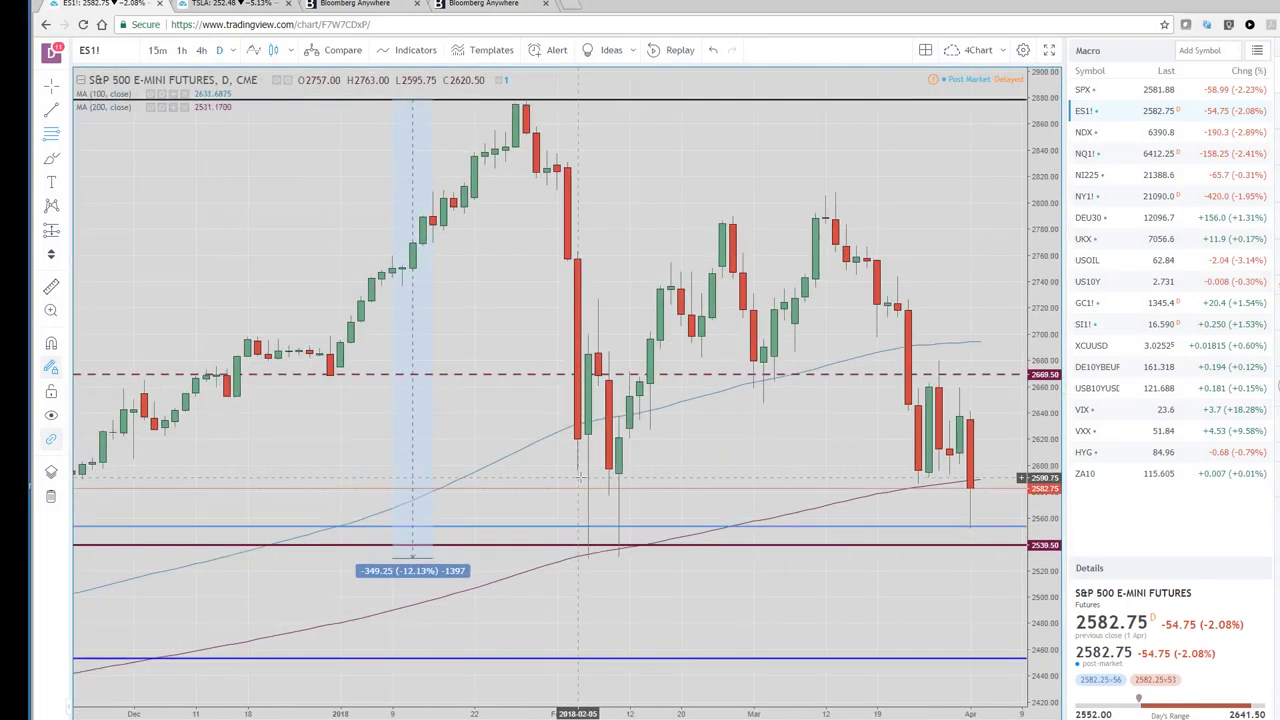
{"action": "scroll", "coordinate": [580, 477], "scroll_direction": "down", "scroll_amount": 1}
{"action": "scroll", "coordinate": [580, 477], "scroll_direction": "up", "scroll_amount": 1}
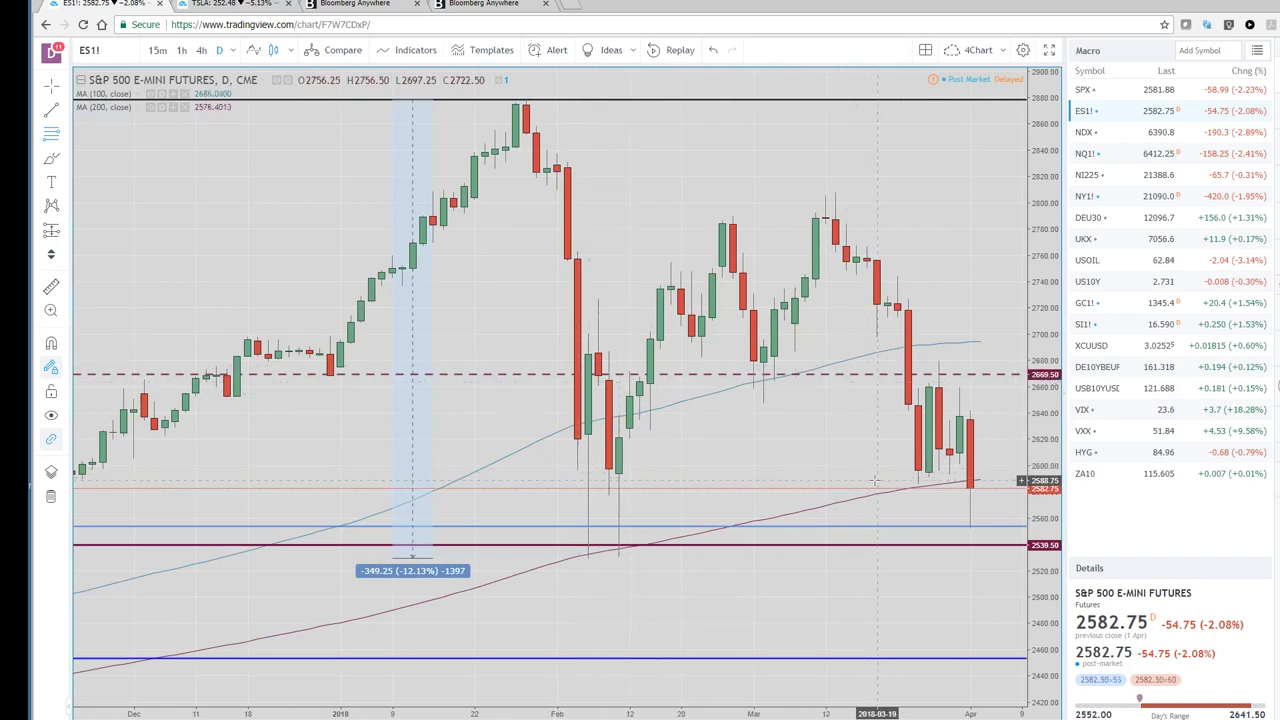
{"action": "scroll", "coordinate": [877, 481], "scroll_direction": "down", "scroll_amount": 4}
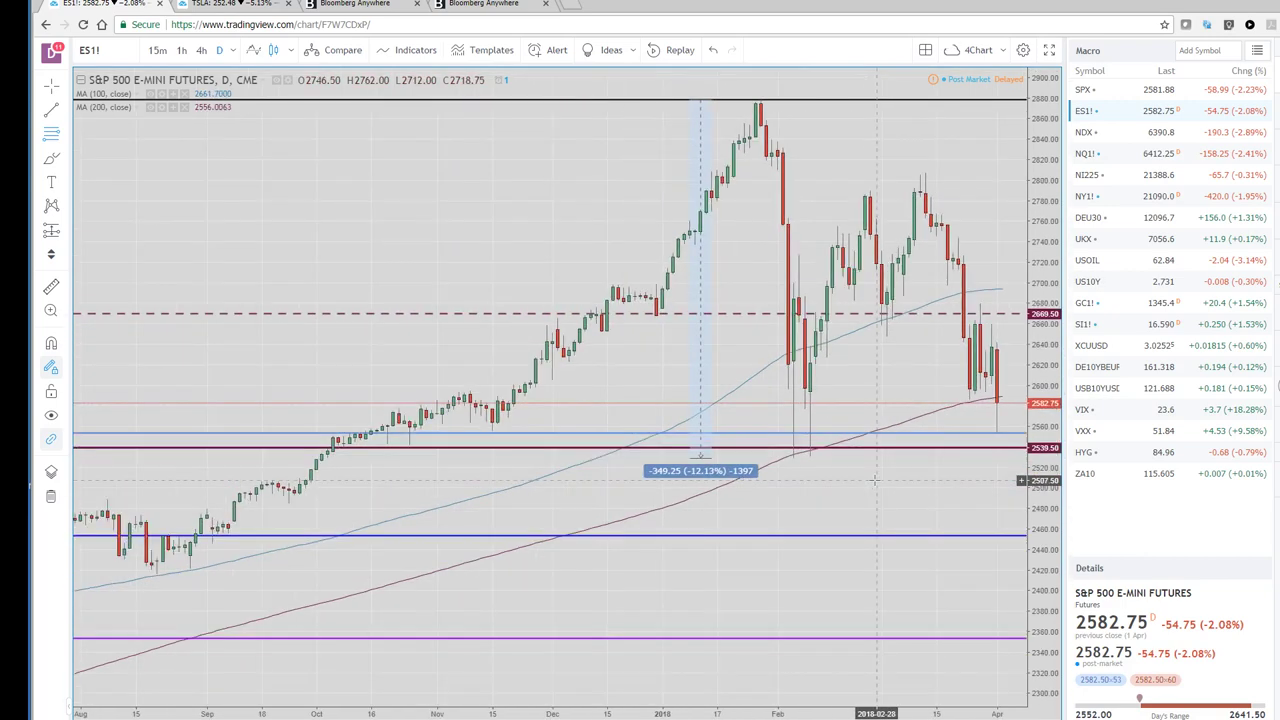
{"action": "scroll", "coordinate": [874, 481], "scroll_direction": "down", "scroll_amount": 3}
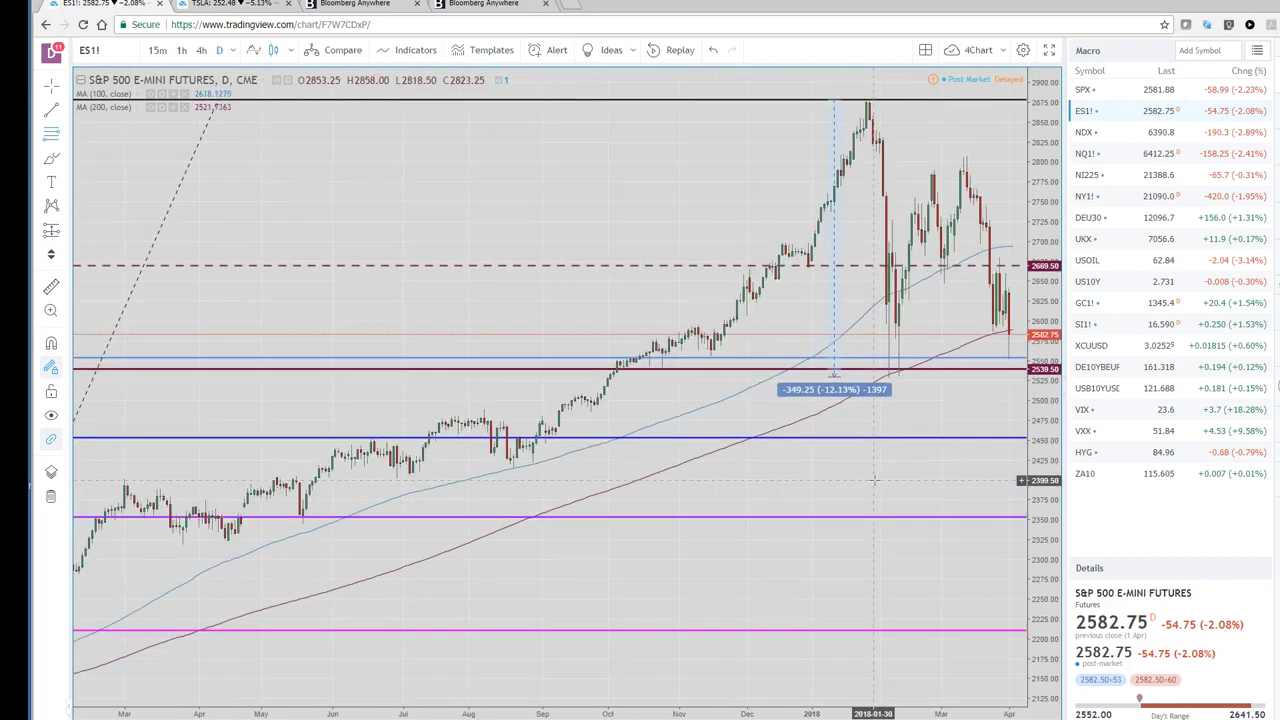
{"action": "scroll", "coordinate": [874, 481], "scroll_direction": "down", "scroll_amount": 2}
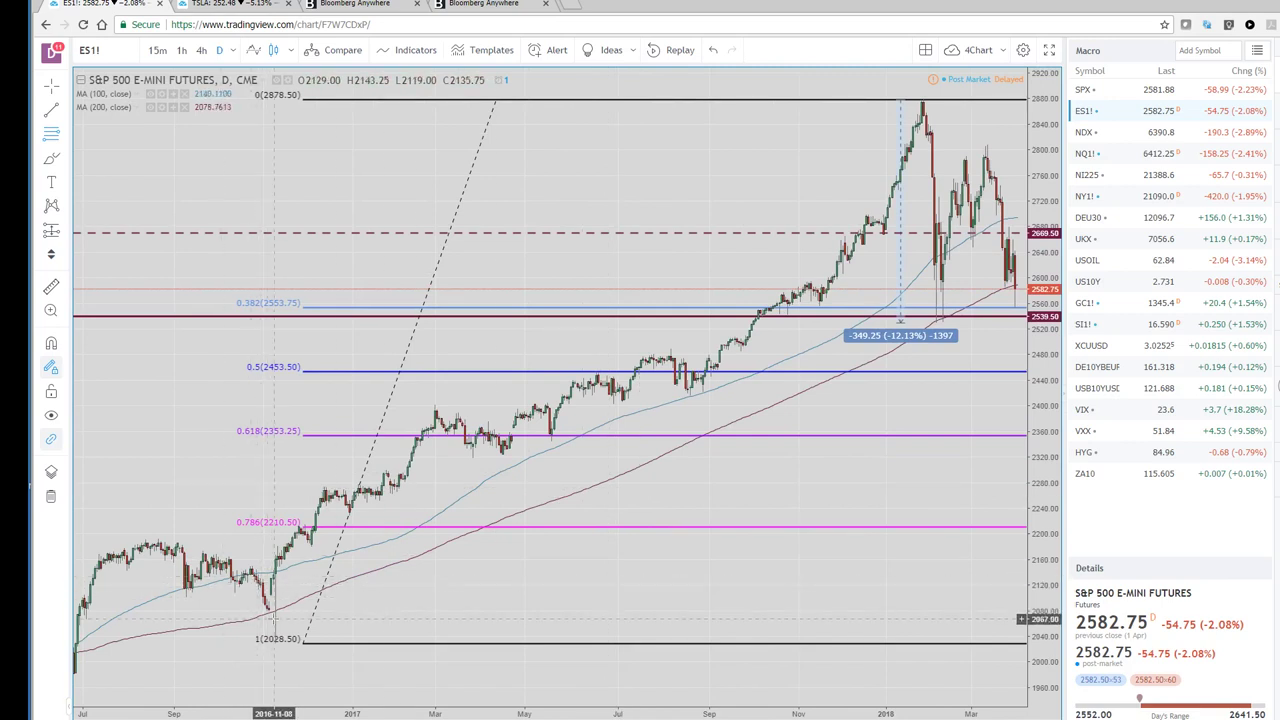
{"action": "scroll", "coordinate": [295, 590], "scroll_direction": "down", "scroll_amount": 3}
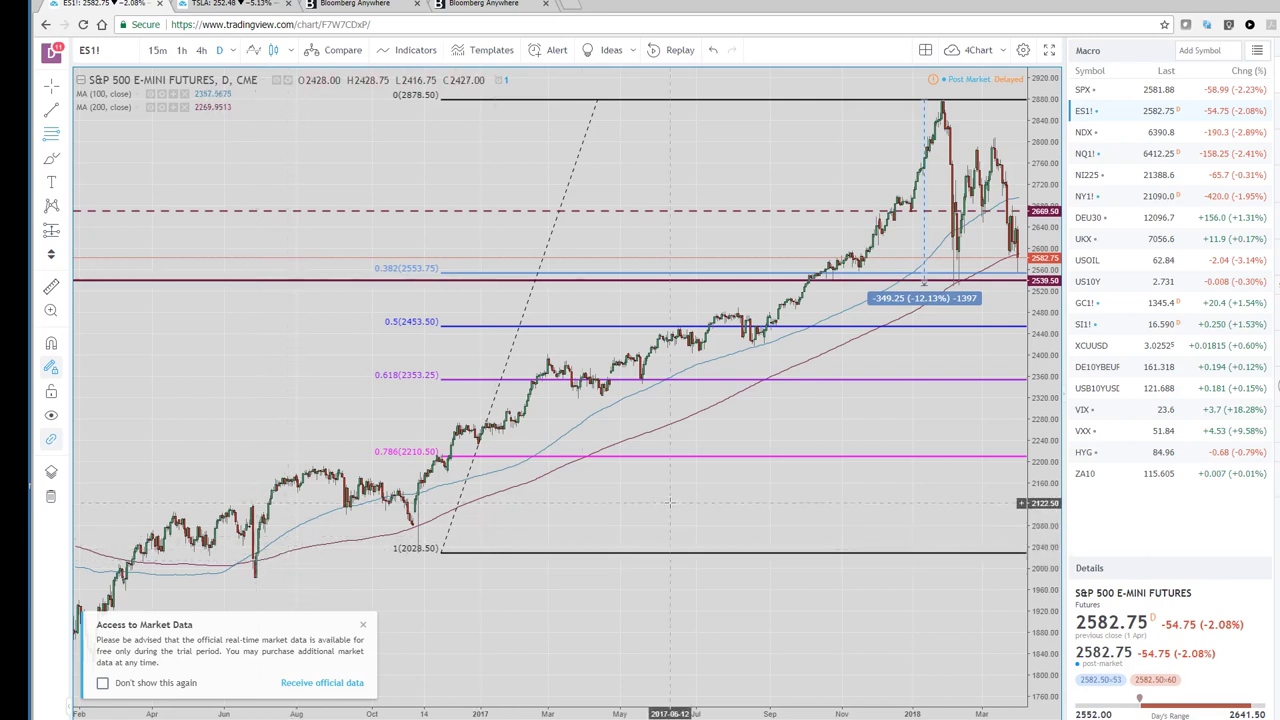
{"action": "scroll", "coordinate": [669, 503], "scroll_direction": "up", "scroll_amount": 5}
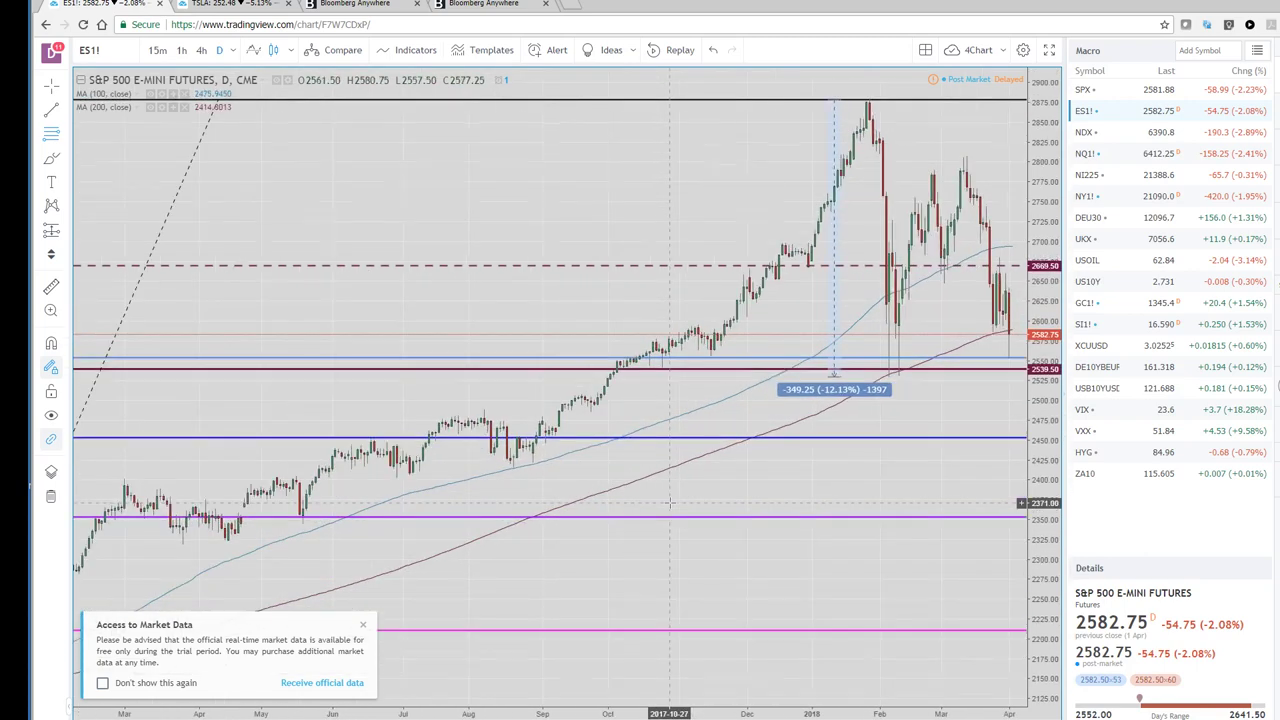
{"action": "scroll", "coordinate": [669, 503], "scroll_direction": "up", "scroll_amount": 2}
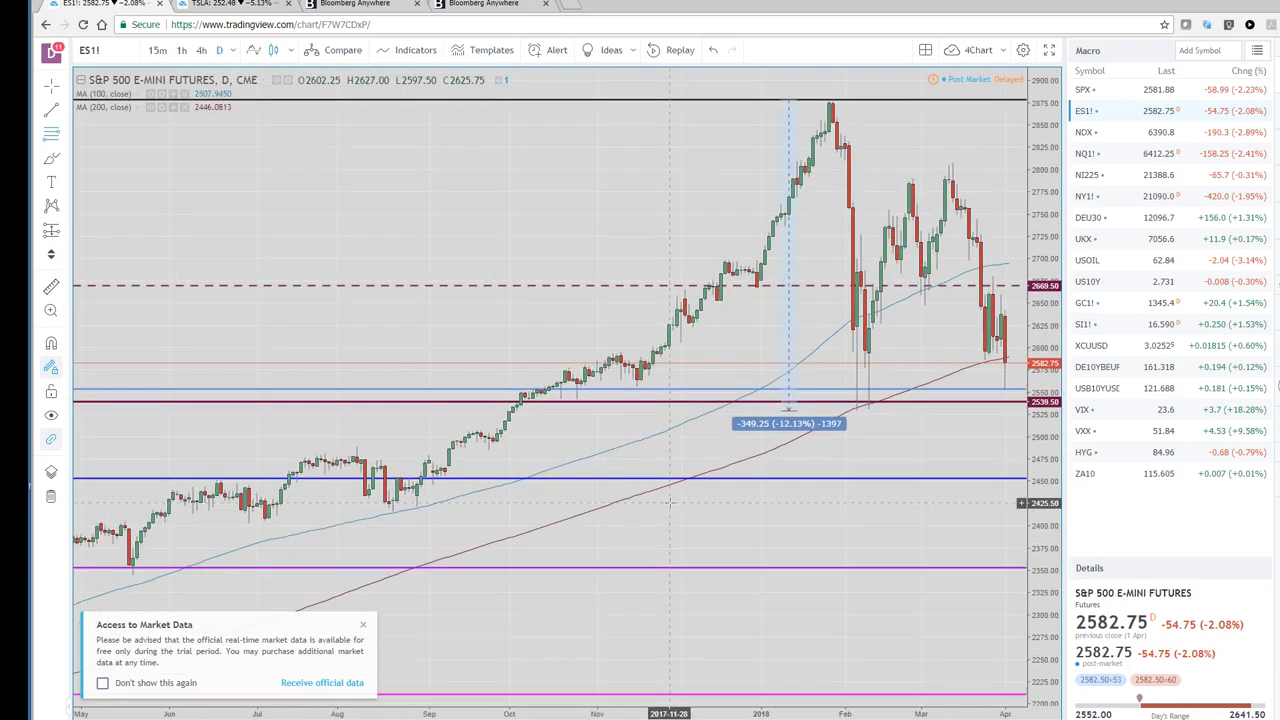
{"action": "scroll", "coordinate": [784, 434], "scroll_direction": "up", "scroll_amount": 2}
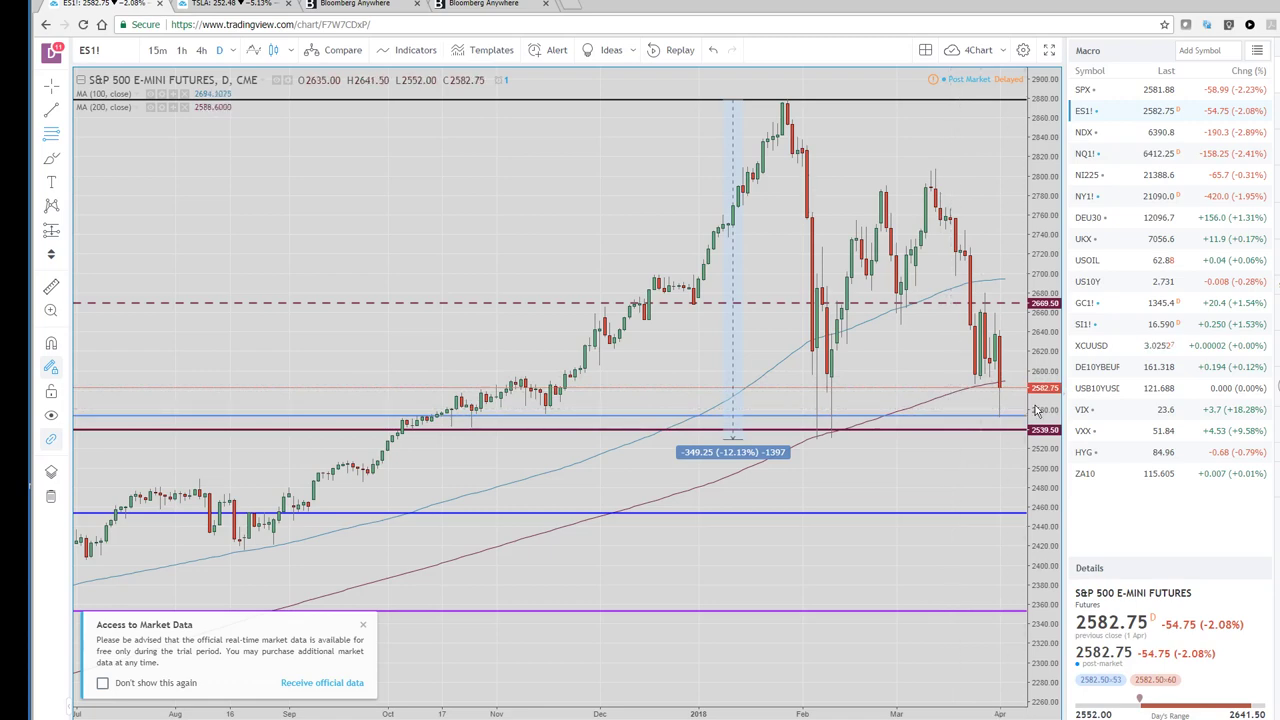
{"action": "scroll", "coordinate": [955, 457], "scroll_direction": "down", "scroll_amount": 5}
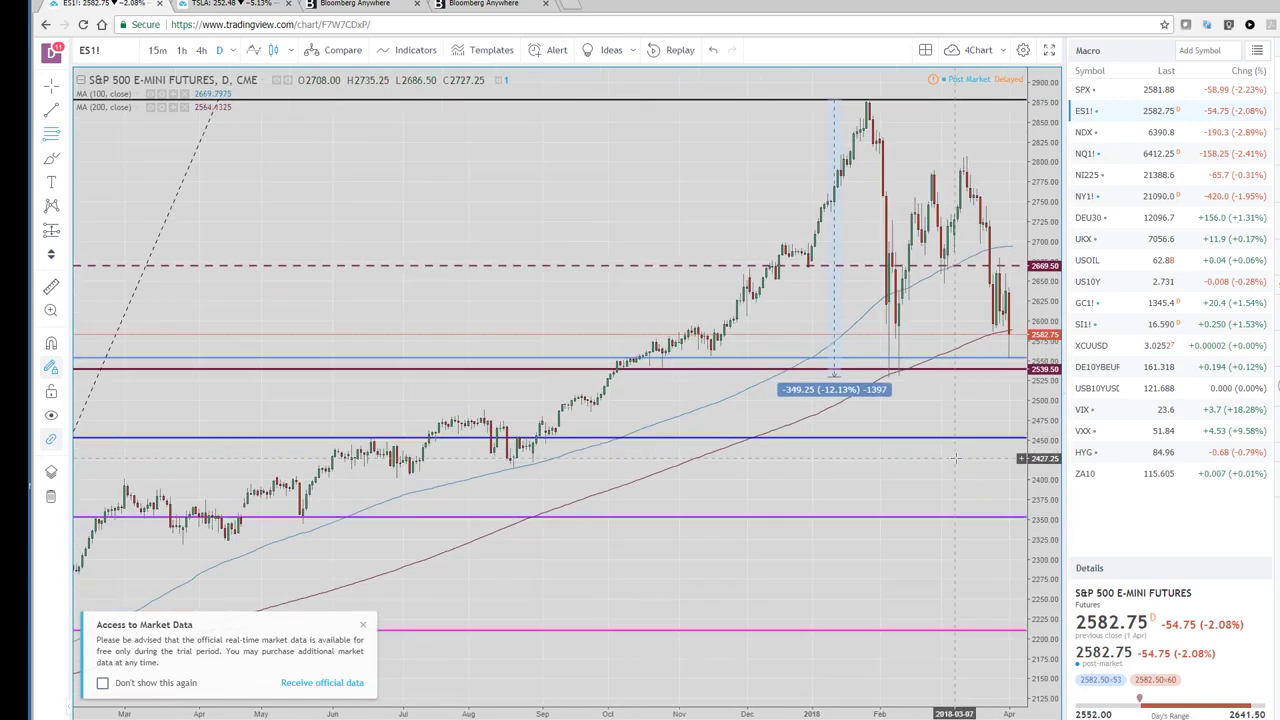
{"action": "scroll", "coordinate": [955, 457], "scroll_direction": "down", "scroll_amount": 1}
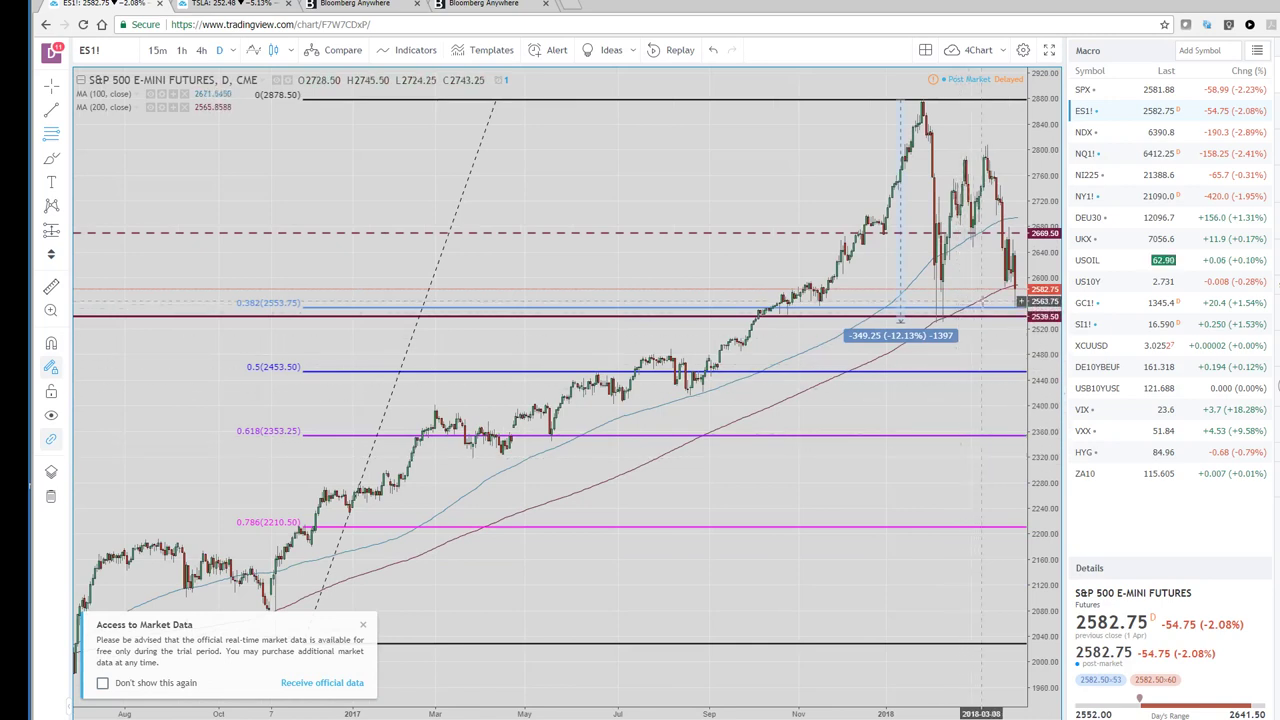
Close the Access to Market Data popup and zoom ES1! in to the last year
{"action": "left_click", "coordinate": [365, 627]}
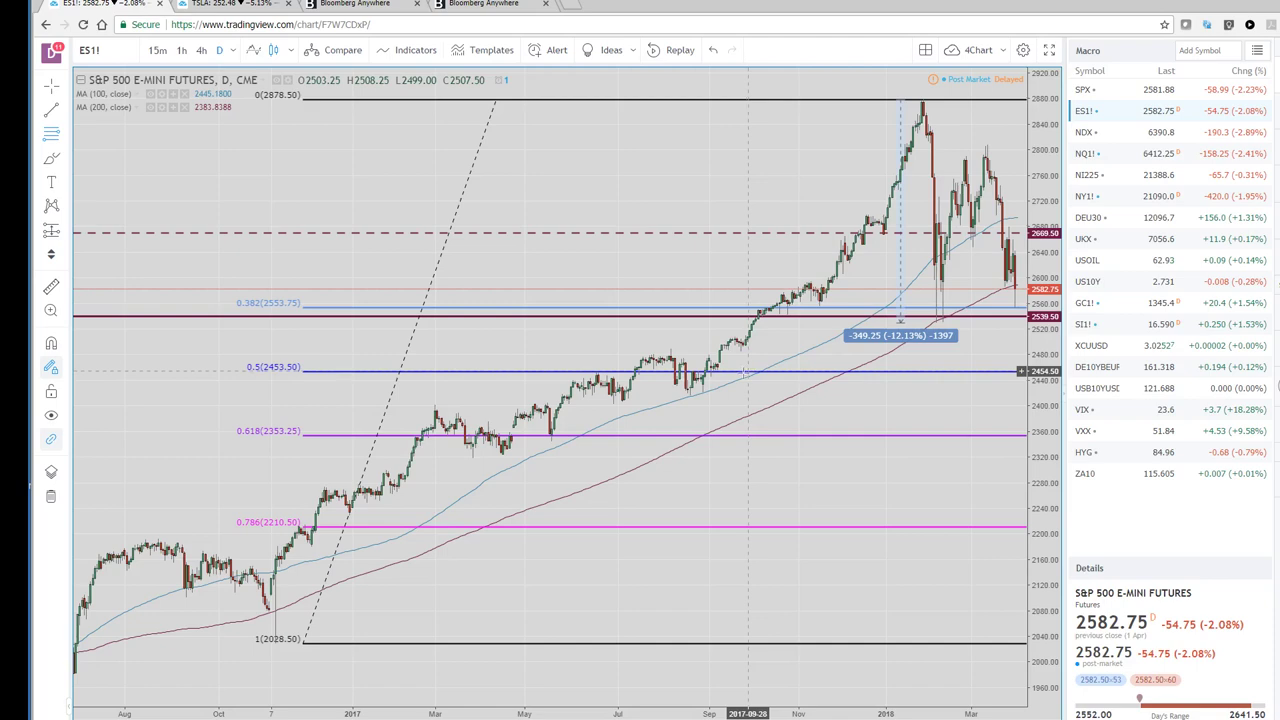
{"action": "scroll", "coordinate": [600, 380], "scroll_direction": "up", "scroll_amount": 4}
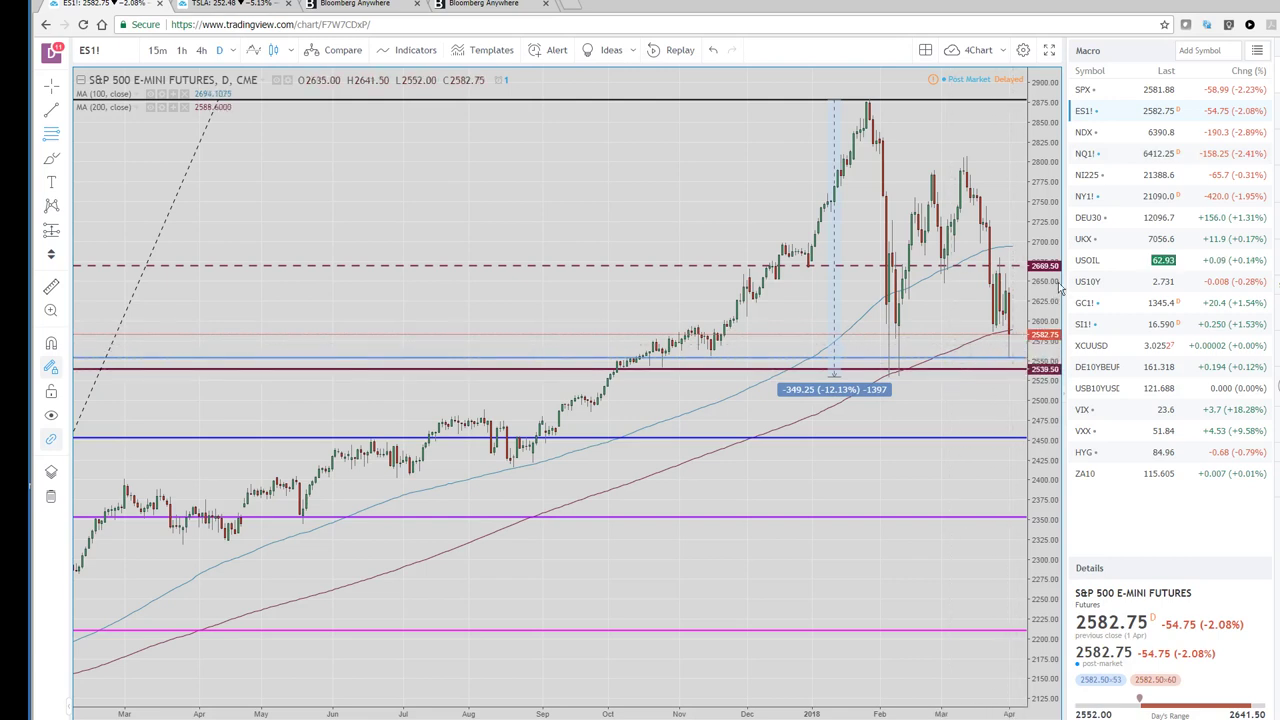
Open the NQ1! daily chart from the Macro watchlist and zoom to its Fibonacci levels
{"action": "left_click", "coordinate": [1088, 154]}
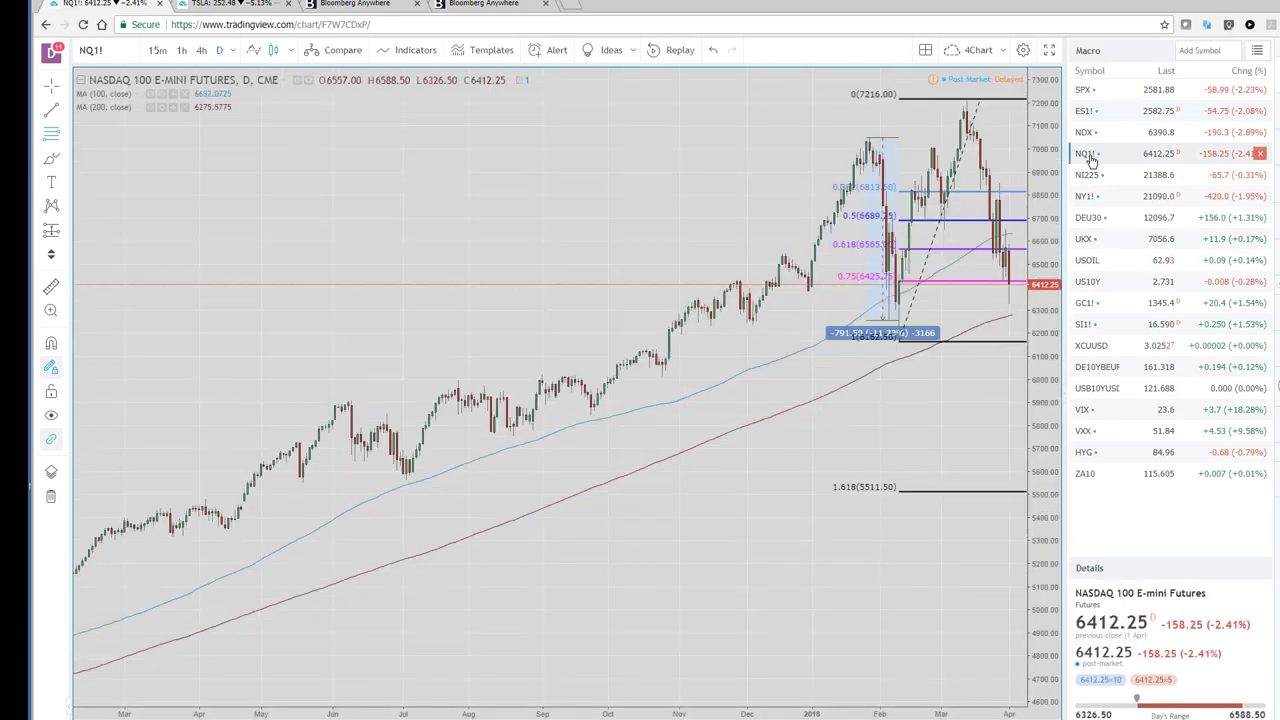
{"action": "scroll", "coordinate": [748, 292], "scroll_direction": "up", "scroll_amount": 2}
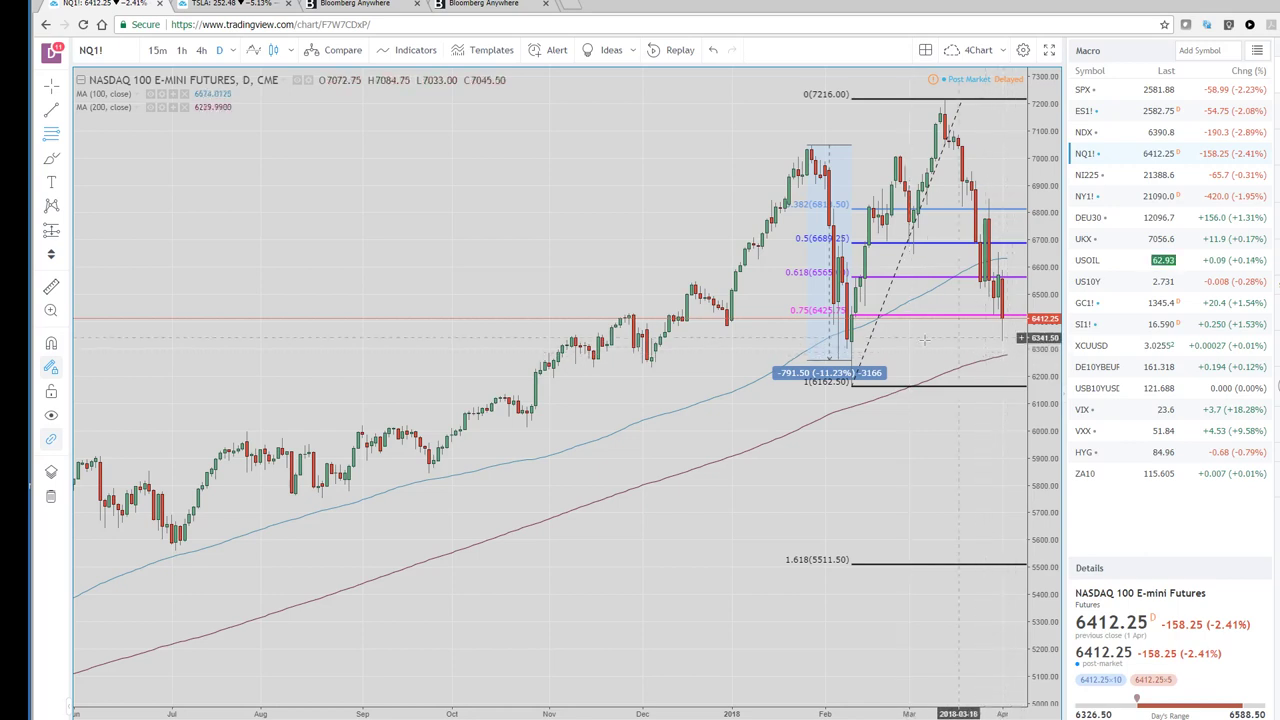
{"action": "scroll", "coordinate": [403, 503], "scroll_direction": "down", "scroll_amount": 5}
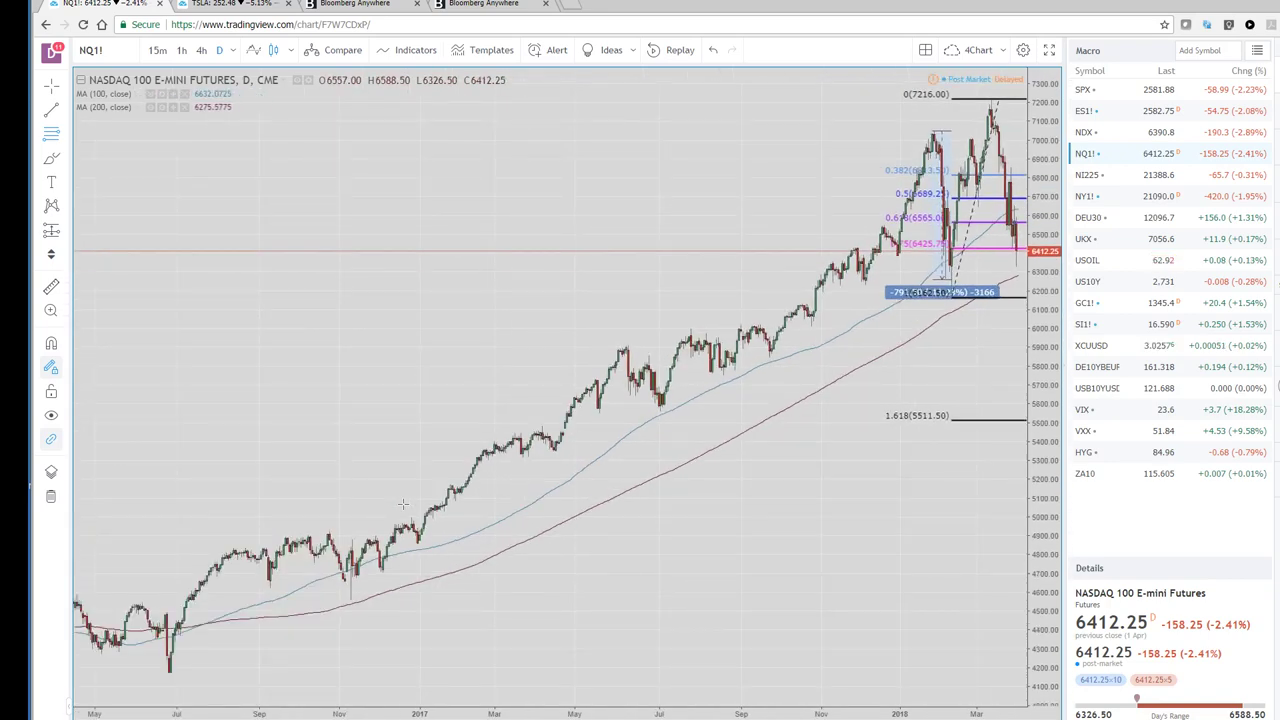
{"action": "scroll", "coordinate": [403, 503], "scroll_direction": "down", "scroll_amount": 2}
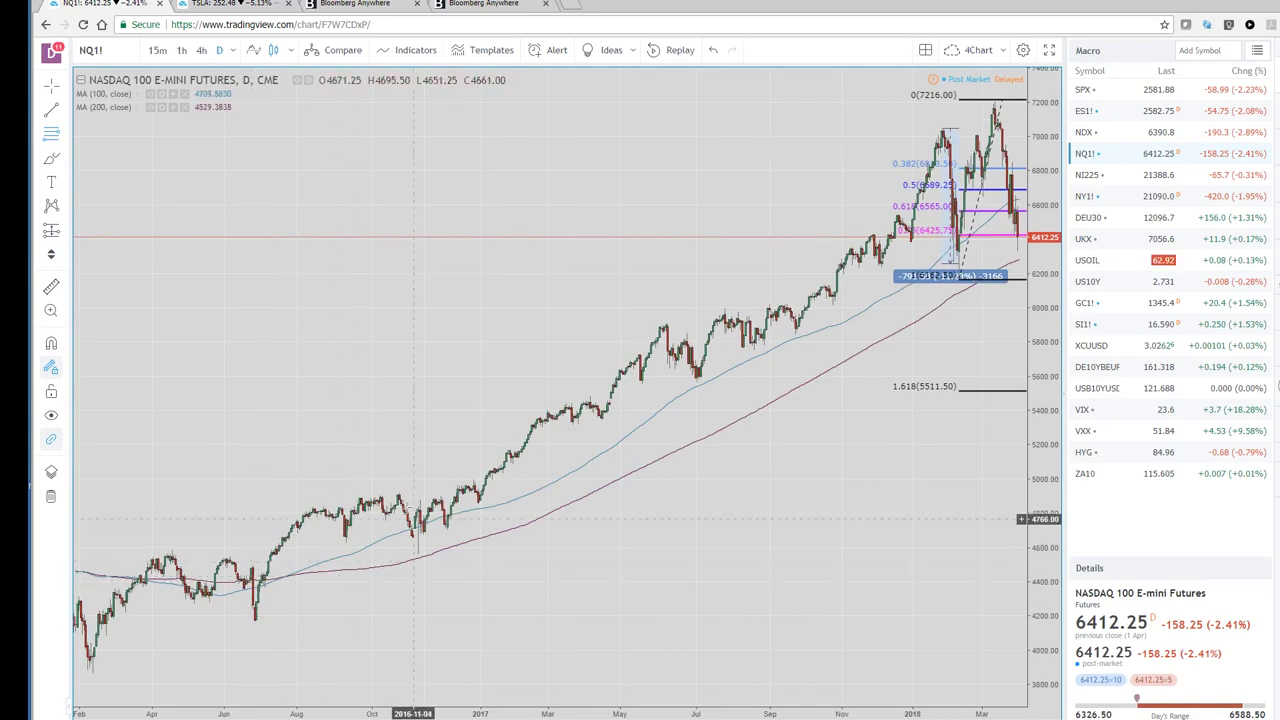
{"action": "scroll", "coordinate": [413, 519], "scroll_direction": "up", "scroll_amount": 5}
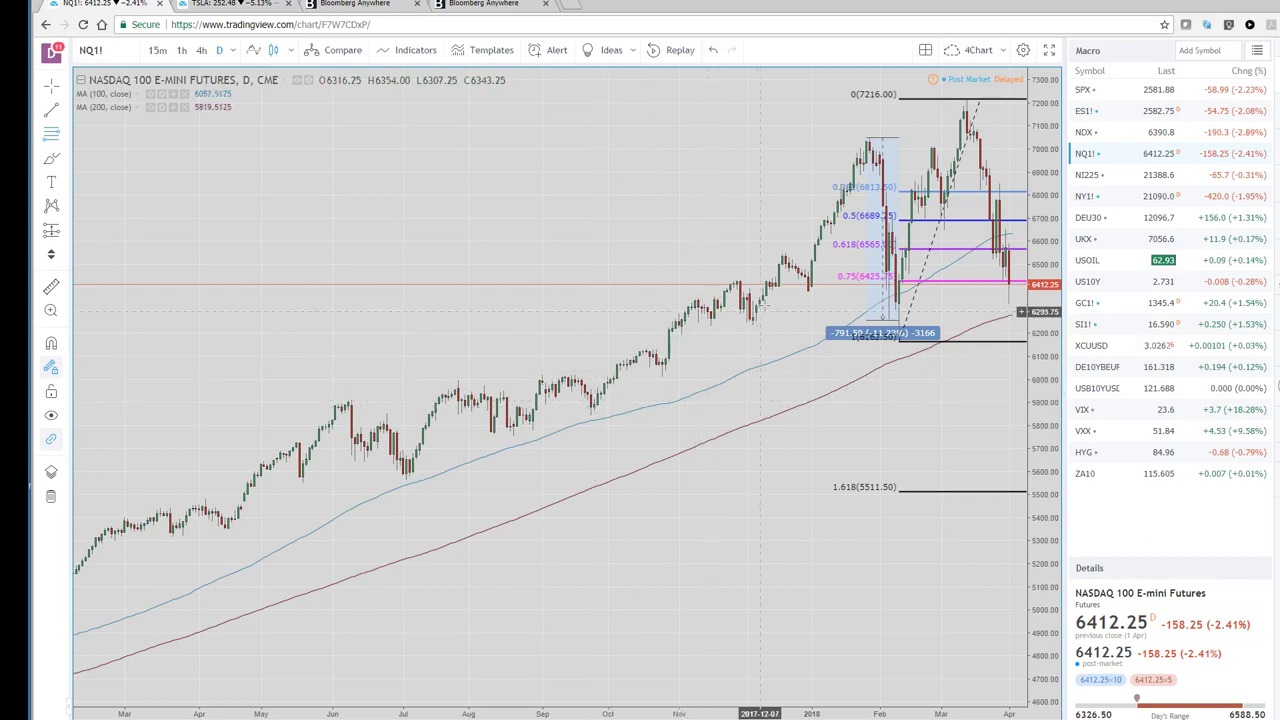
Show the US10Y daily yield chart from the watchlist and zoom in on it
{"action": "left_click", "coordinate": [1154, 288]}
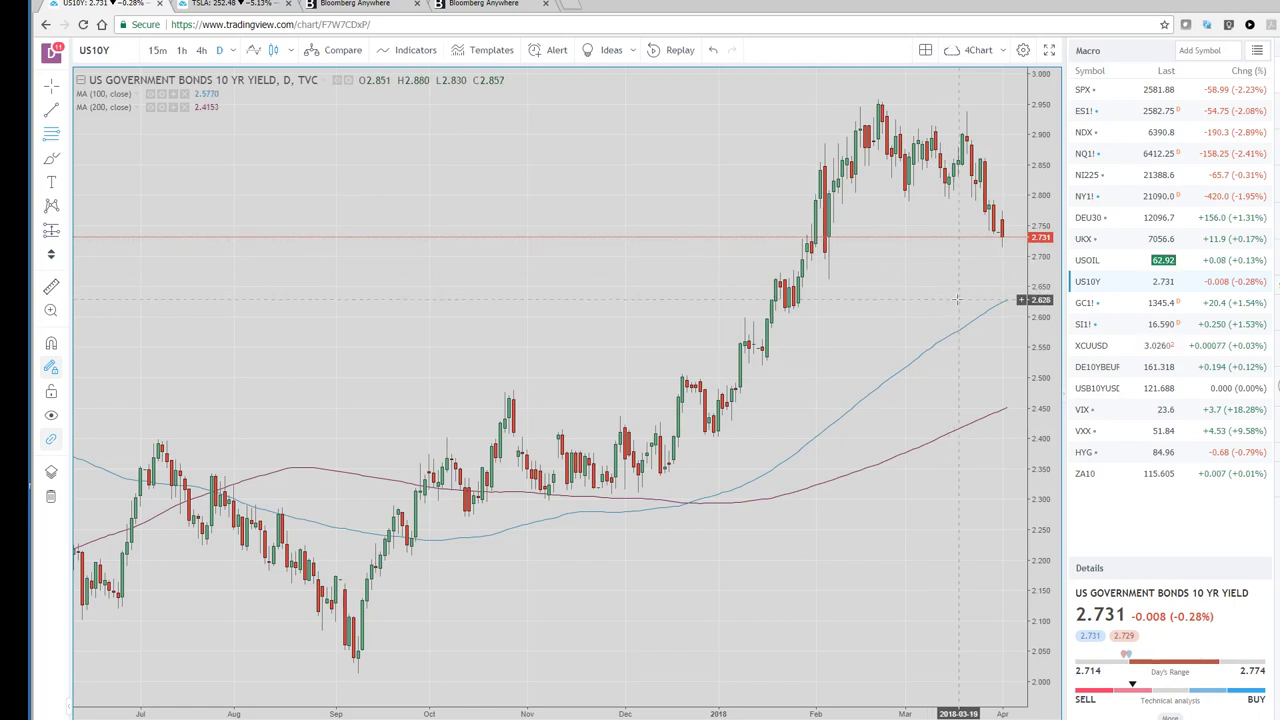
{"action": "scroll", "coordinate": [896, 324], "scroll_direction": "up", "scroll_amount": 1}
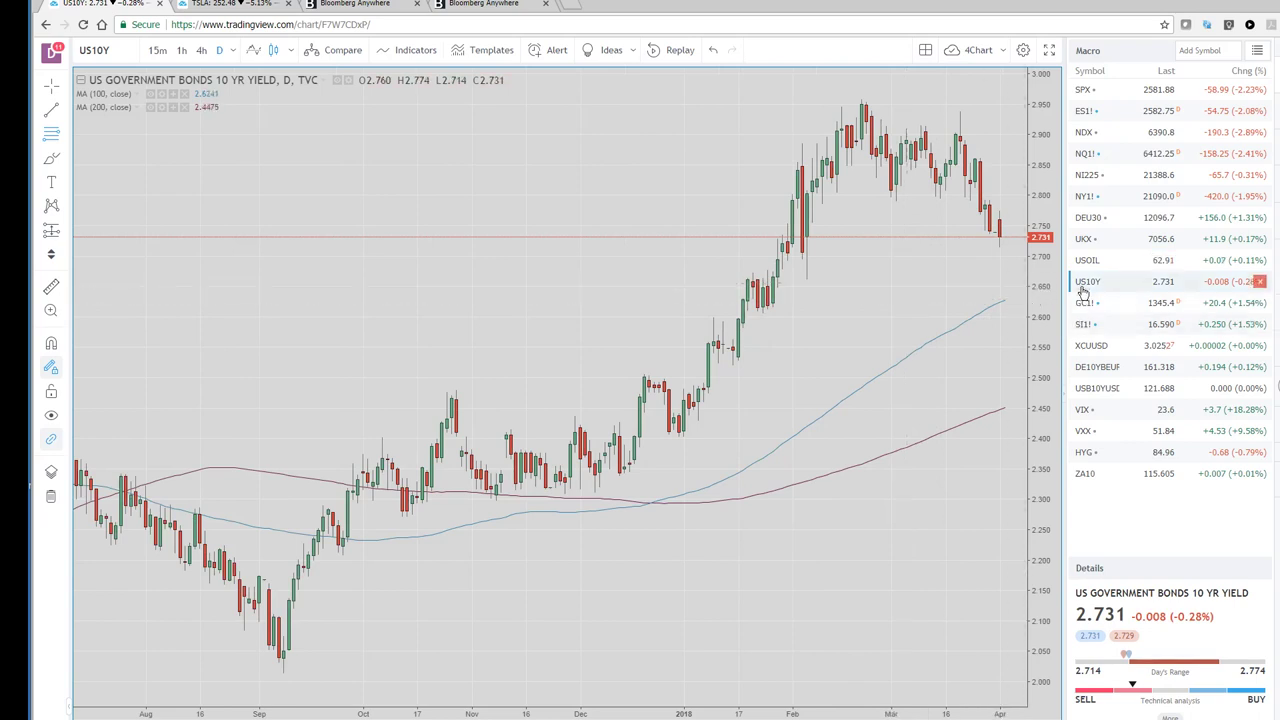
Change the watchlist to the Stocks list showing TSLA and AMZN
{"action": "left_click", "coordinate": [1258, 50]}
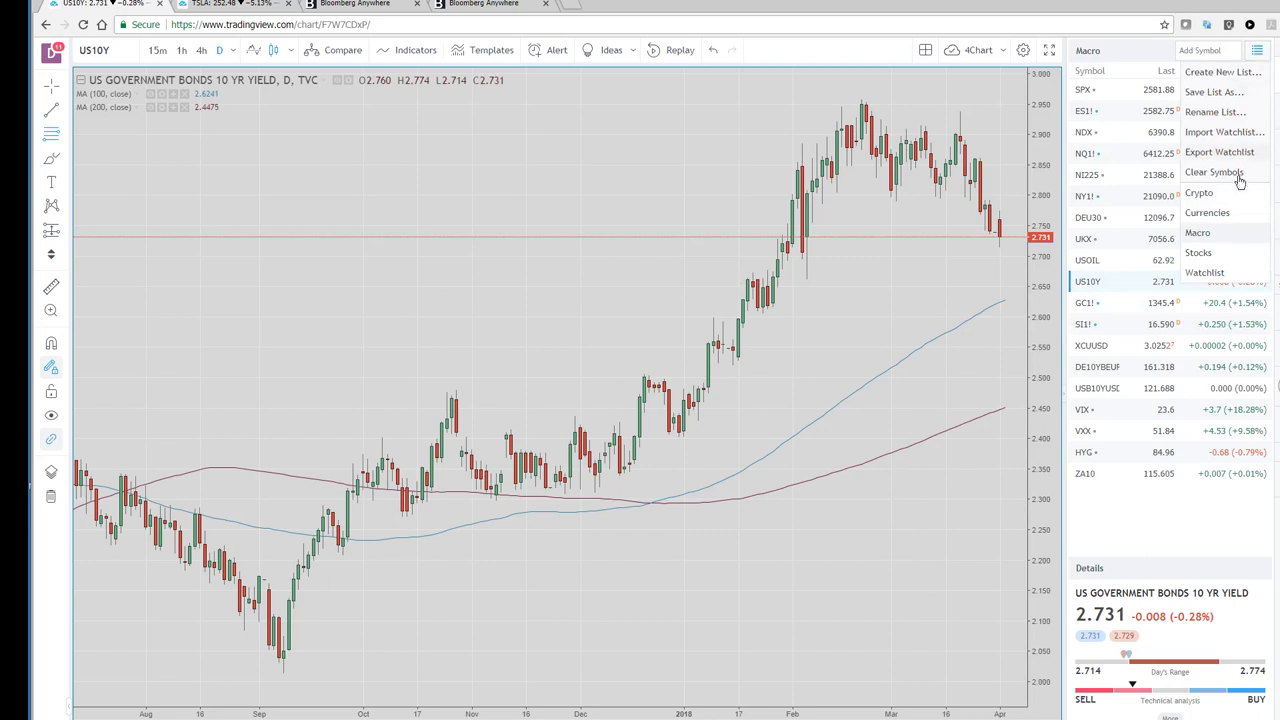
{"action": "left_click", "coordinate": [1204, 254]}
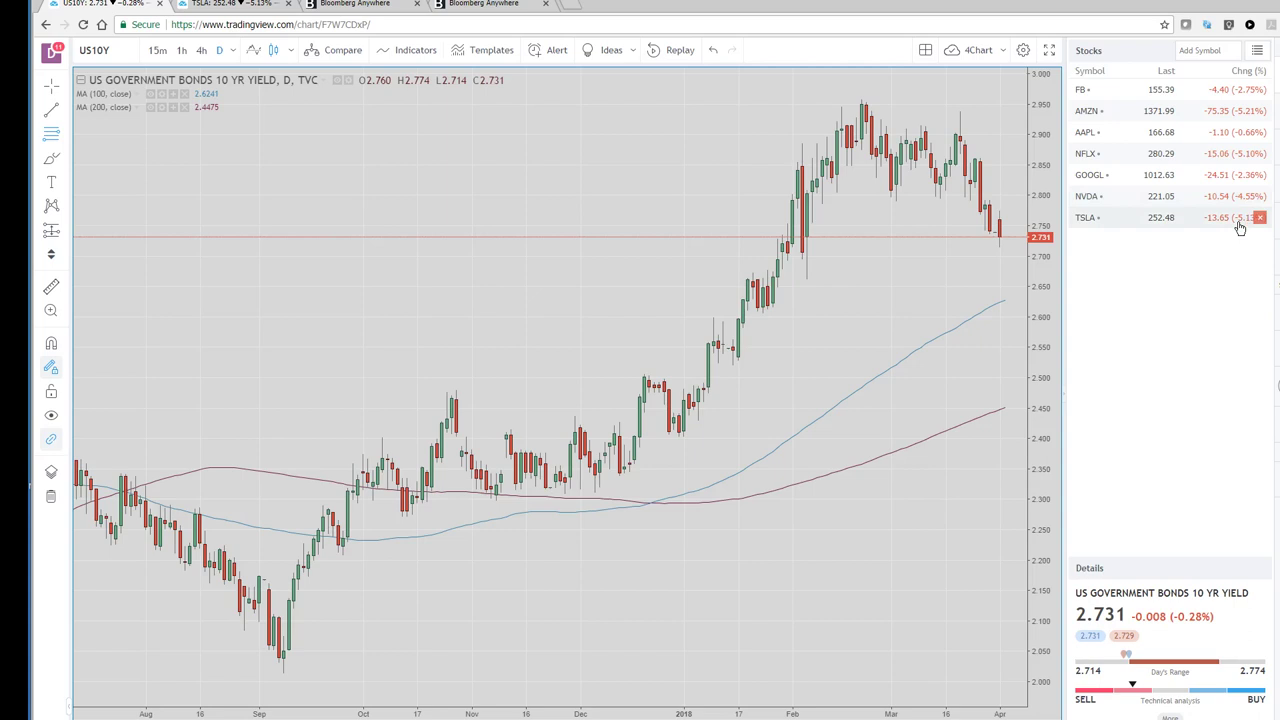
Show the TSLA daily chart with its horizontal levels, then bring up the watchlist list choices
{"action": "left_click", "coordinate": [1093, 222]}
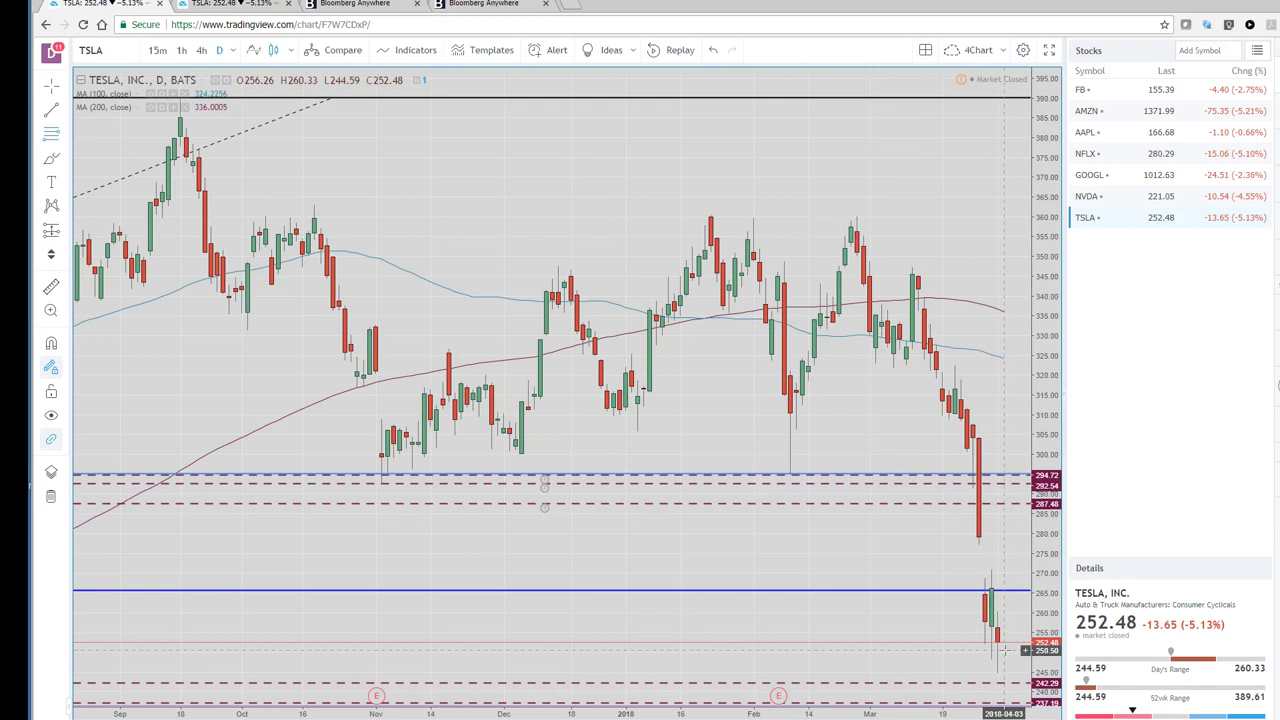
{"action": "left_click", "coordinate": [1258, 55]}
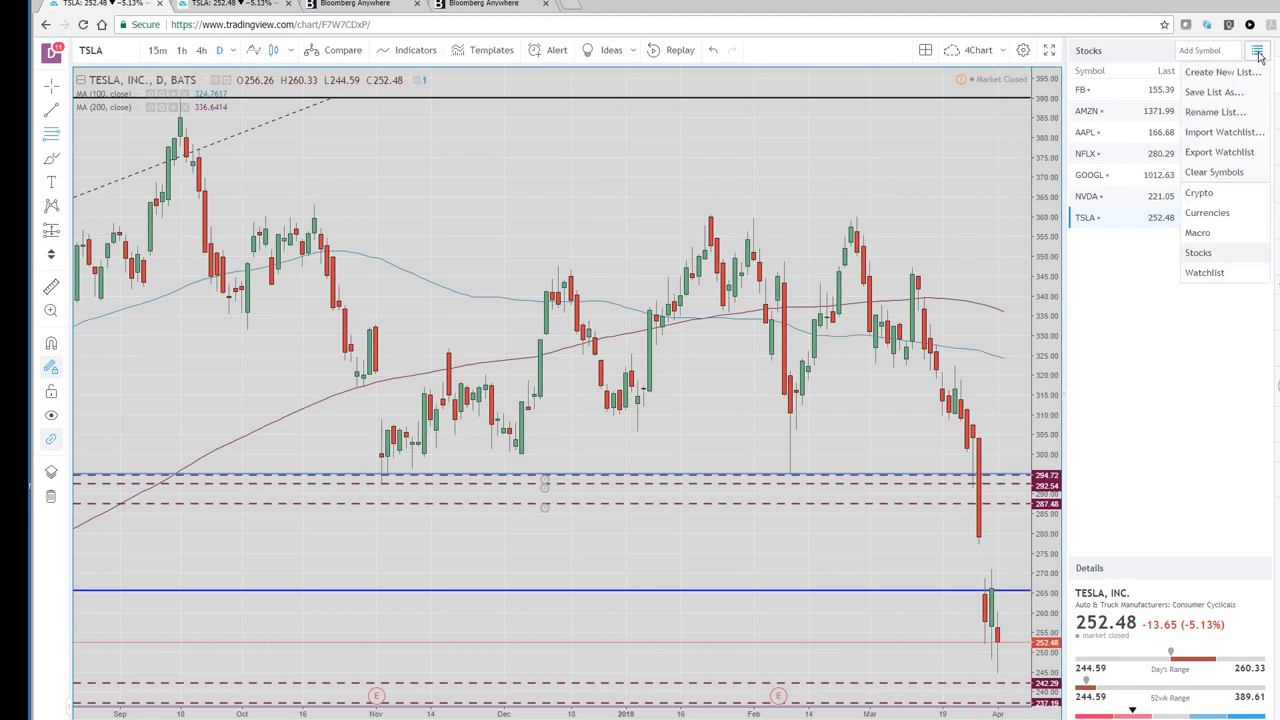
Change the watchlist to Currencies and dismiss the Access to Market Data notice
{"action": "left_click", "coordinate": [1206, 213]}
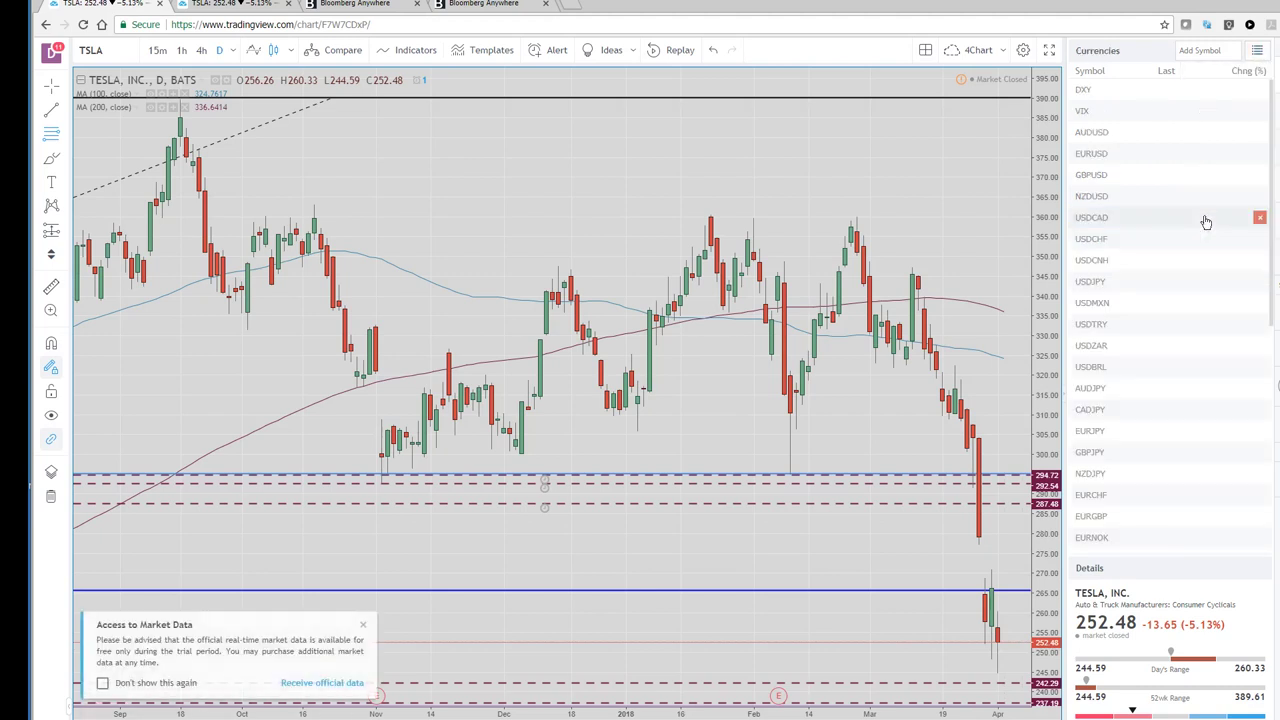
{"action": "left_click", "coordinate": [364, 626]}
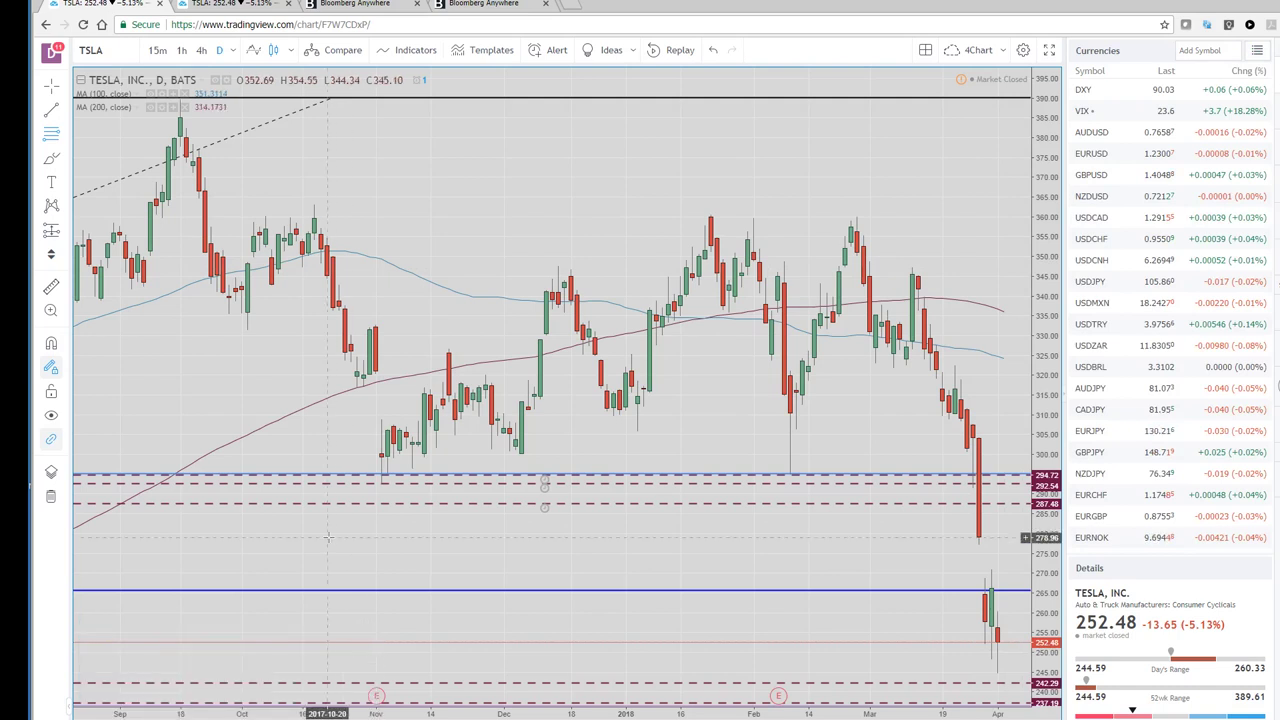